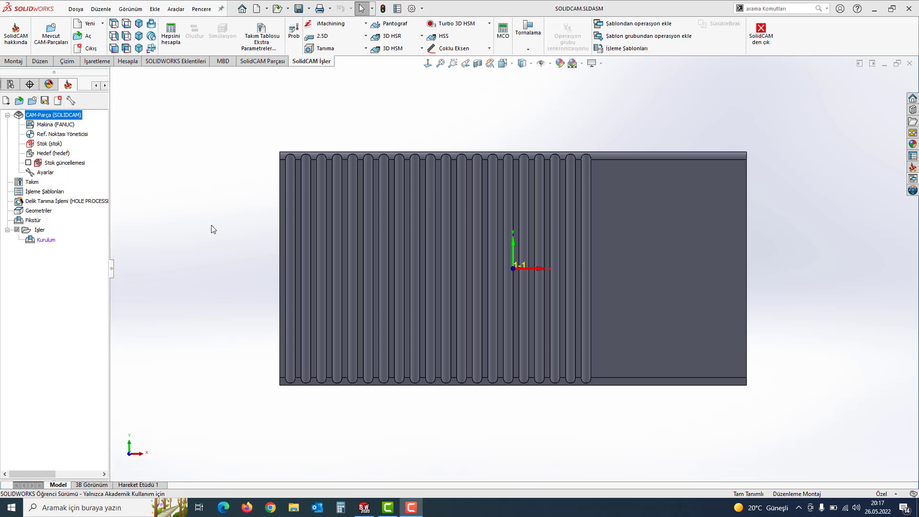
Orbit and zoom the slotted plate, then view its top face with Normal To.
middle_click_drag(271, 323, 272, 200)
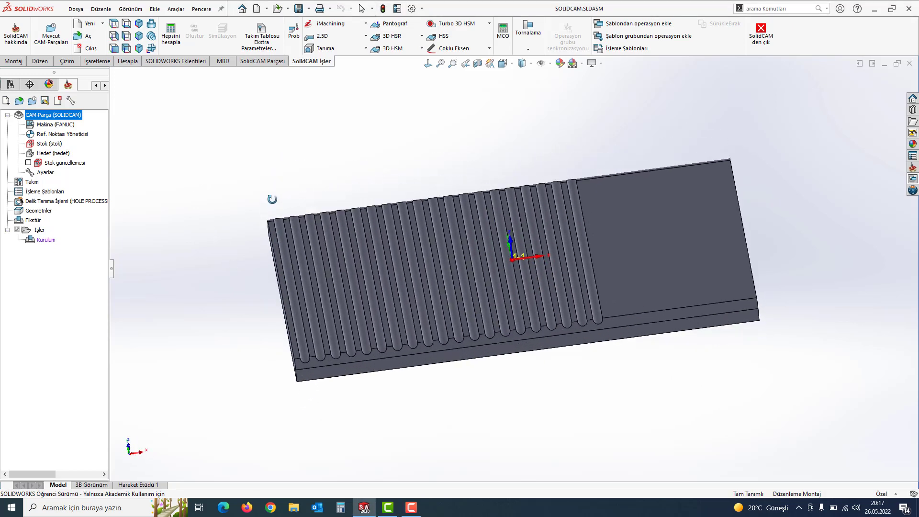
scroll(393, 323, "down", 3)
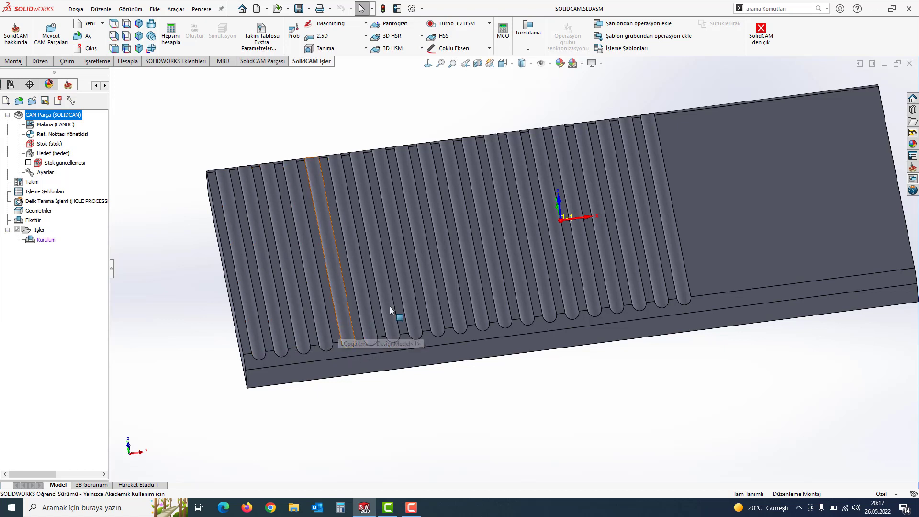
key("Down")
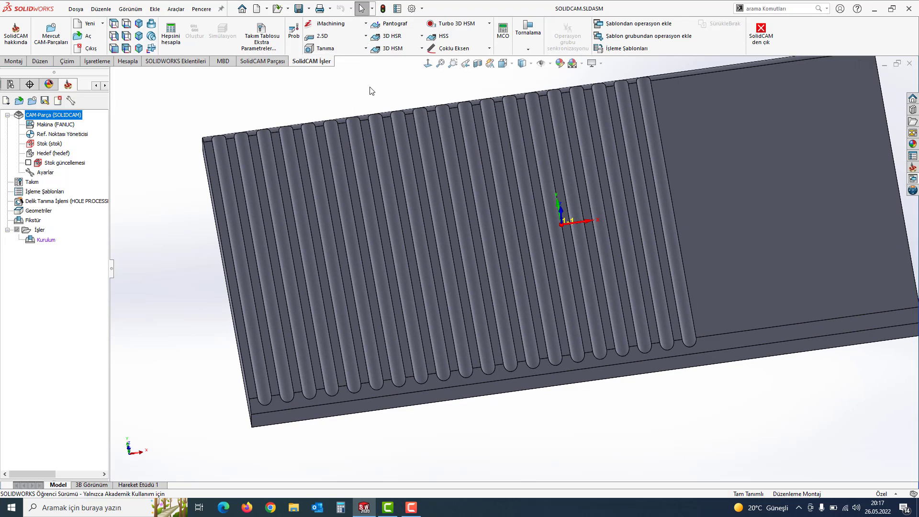
left_click(427, 63)
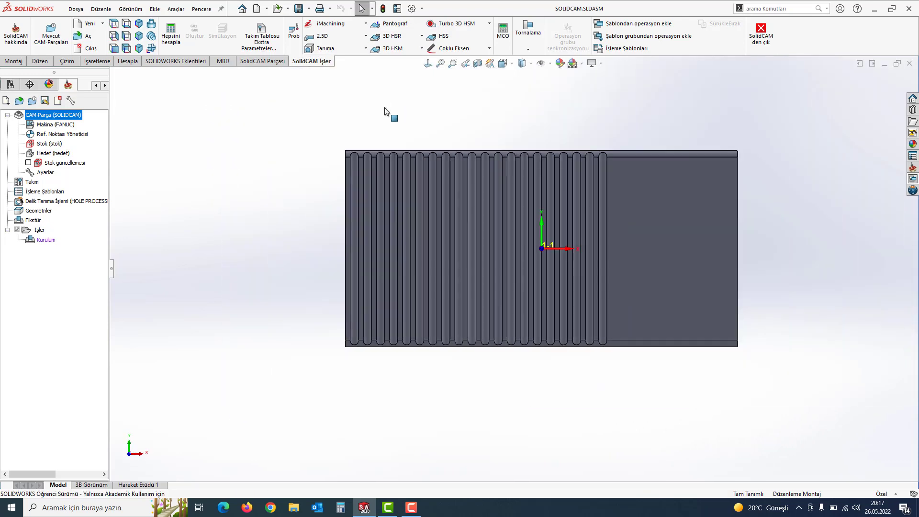
scroll(374, 175, "down", 5)
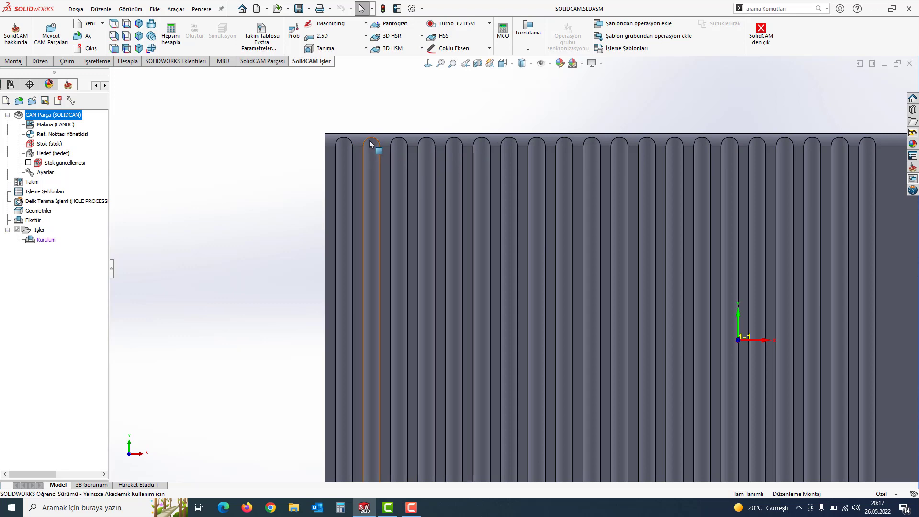
Reorient the plate face-on and select the plain flat face at its right end.
scroll(543, 312, "up", 3)
scroll(543, 312, "down", 3)
middle_click_drag(429, 366, 331, 209)
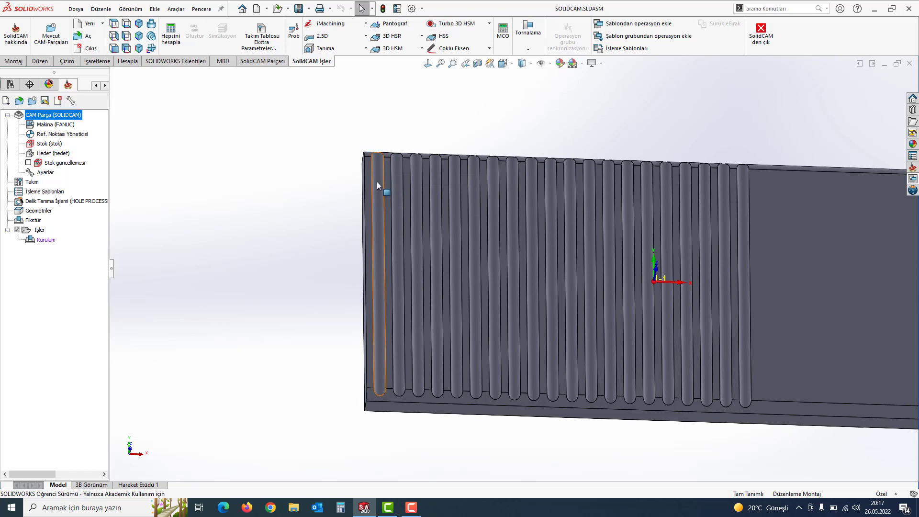
left_click(434, 64)
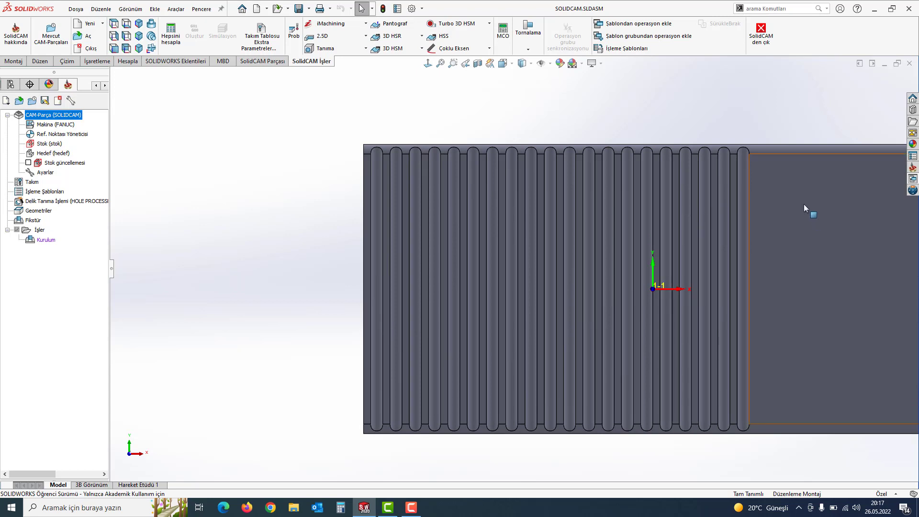
left_click(804, 201)
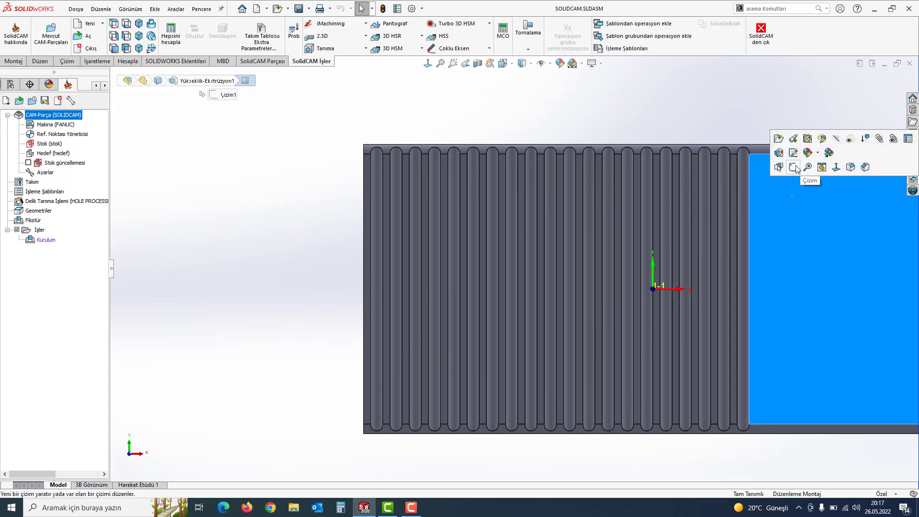
Start a sketch on the face and draw a line across the first slot's arc base.
left_click(793, 167)
key("l")
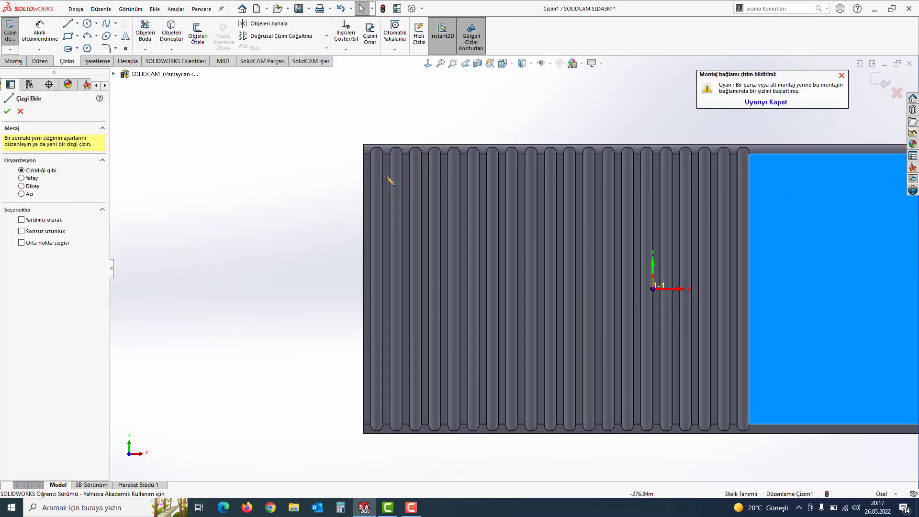
scroll(390, 181, "down", 3)
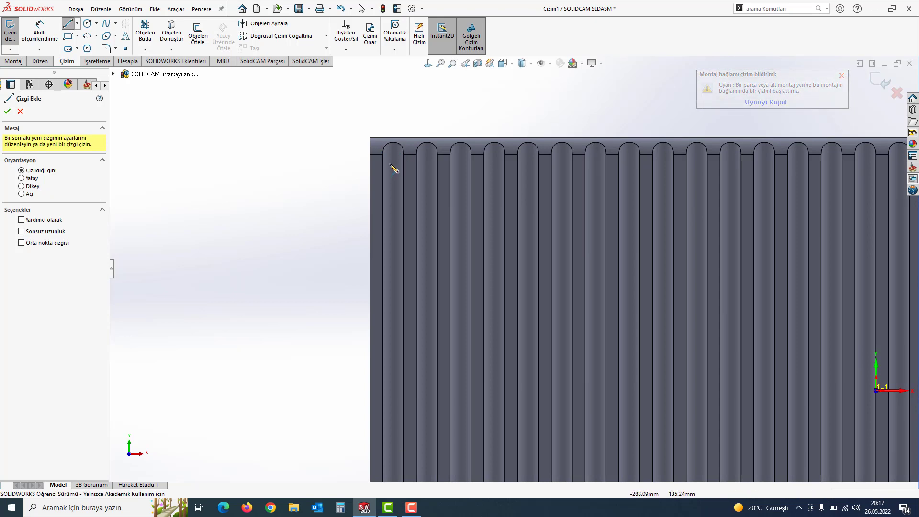
scroll(384, 167, "down", 2)
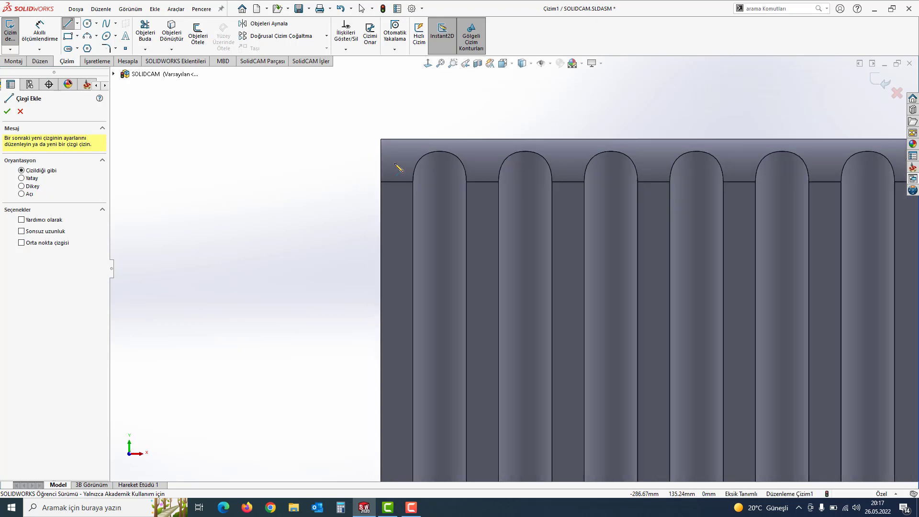
left_click(413, 182)
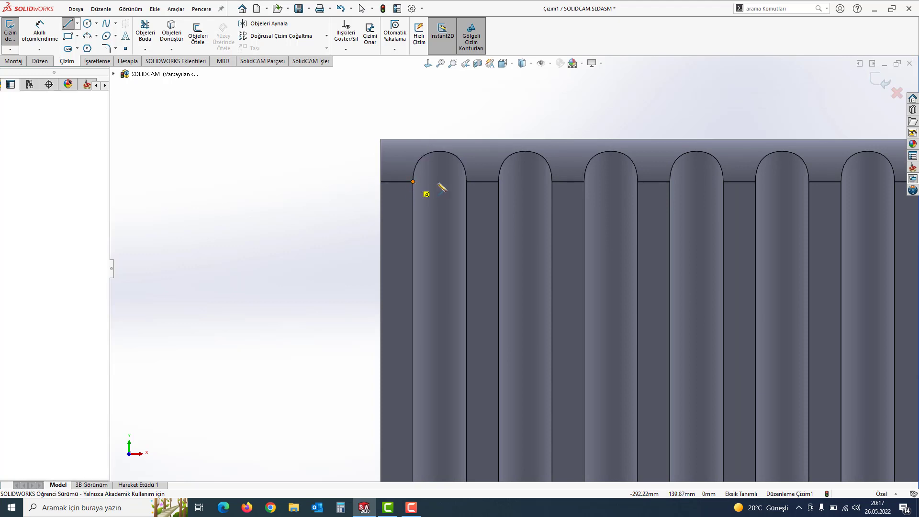
left_click(467, 182)
key("Escape")
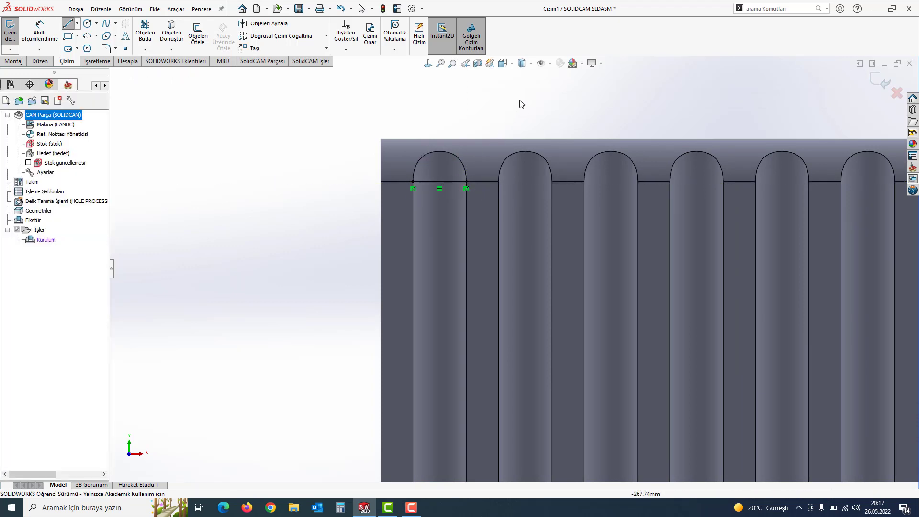
Draw a vertical line from the top of the first slot down to its bottom arc.
key("Return")
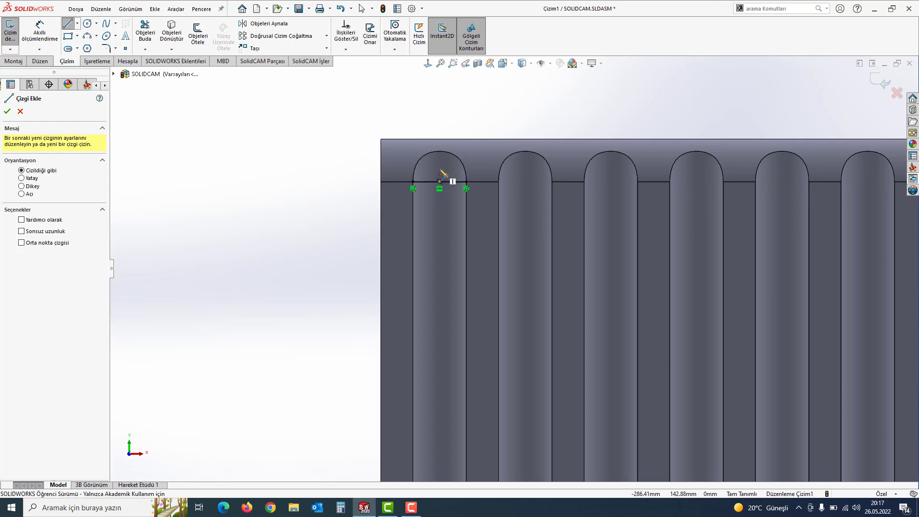
left_click(440, 153)
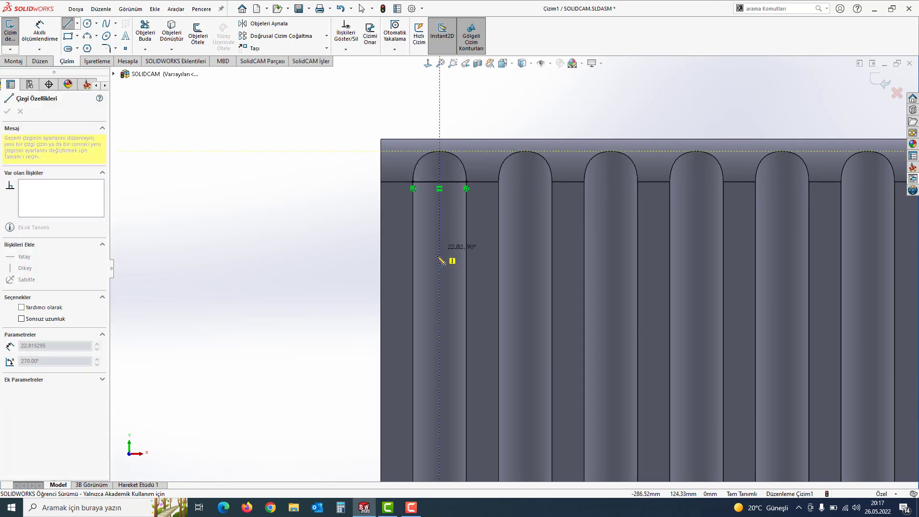
scroll(447, 261, "up", 3)
scroll(479, 335, "up", 2)
scroll(513, 412, "up", 3)
scroll(515, 397, "down", 5)
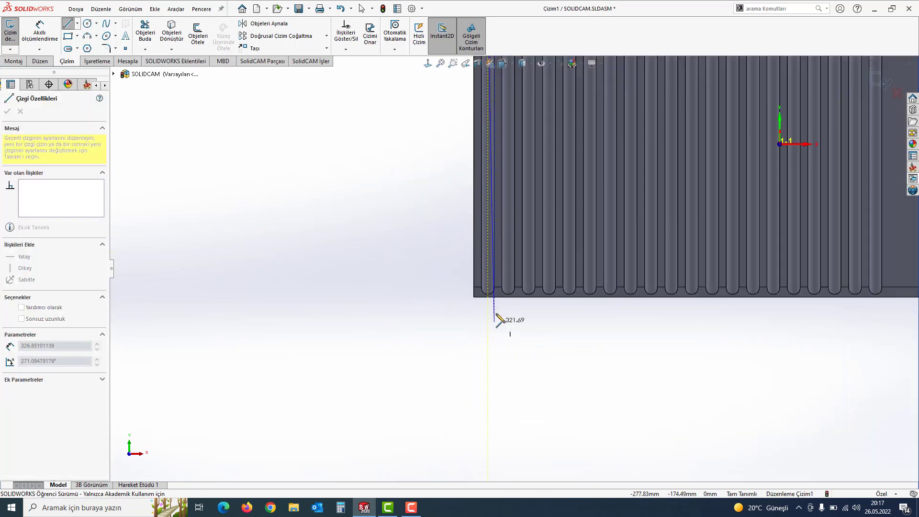
scroll(498, 316, "down", 2)
scroll(498, 287, "down", 5)
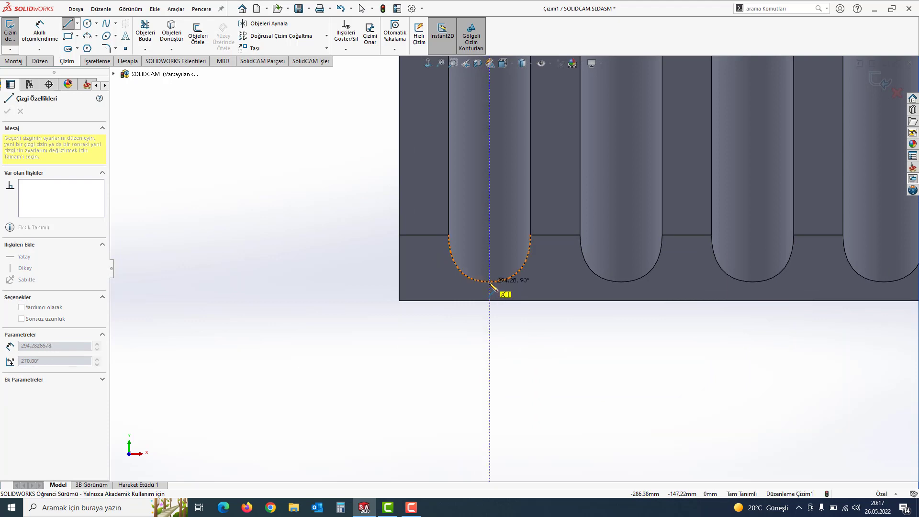
left_click(491, 283)
right_click(502, 229)
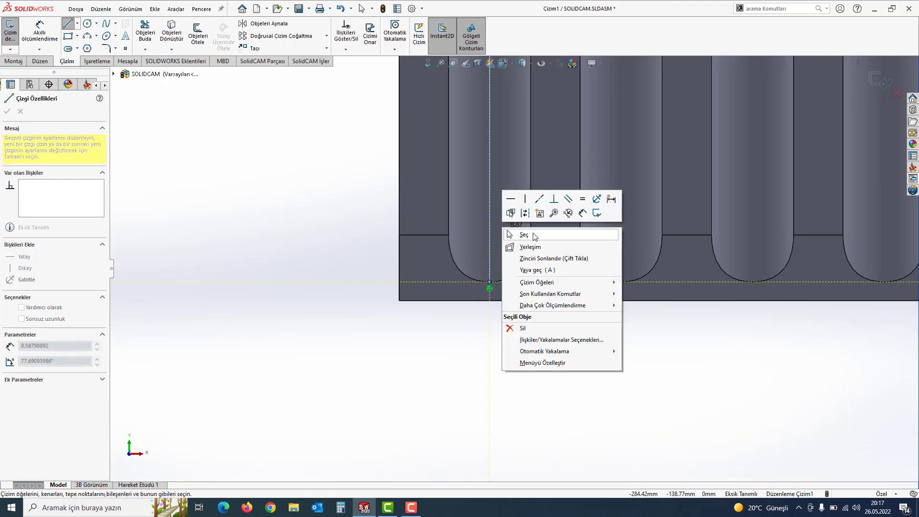
left_click(535, 236)
Delete the unwanted horizontal line across the first slot.
scroll(524, 240, "up", 5)
scroll(565, 177, "up", 3)
scroll(544, 150, "down", 3)
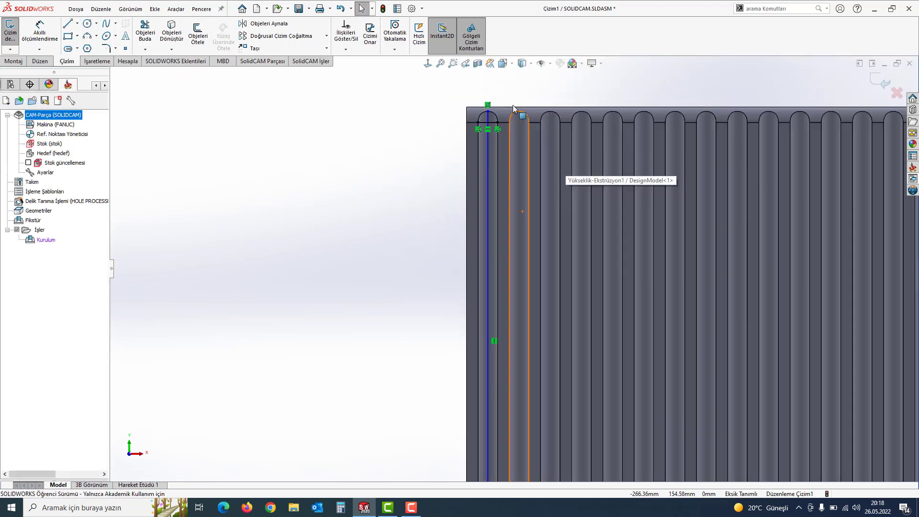
scroll(513, 109, "down", 5)
left_click(430, 227)
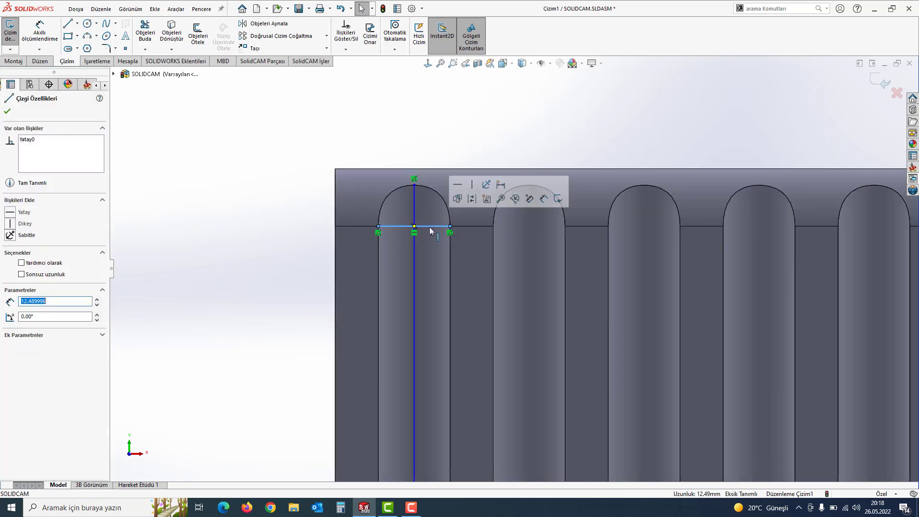
key("Delete")
scroll(513, 287, "up", 5)
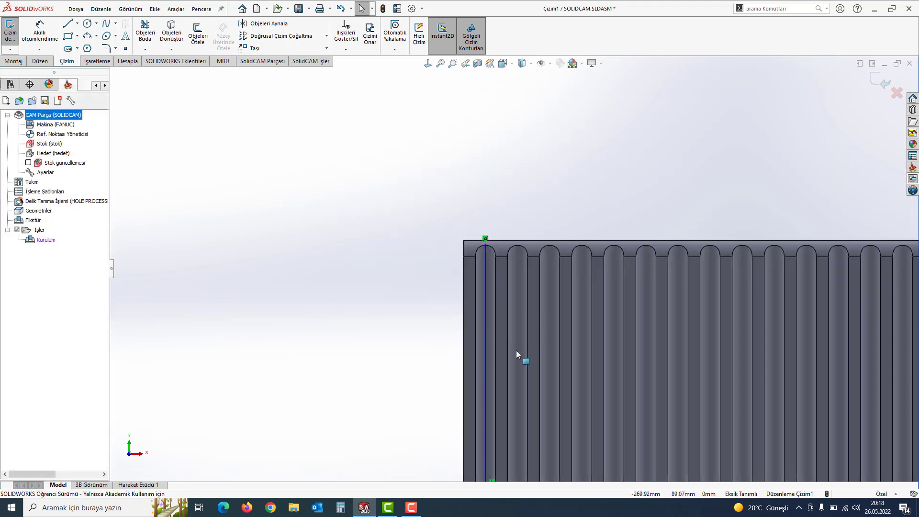
scroll(622, 383, "up", 5)
scroll(565, 332, "up", 1)
scroll(559, 287, "down", 3)
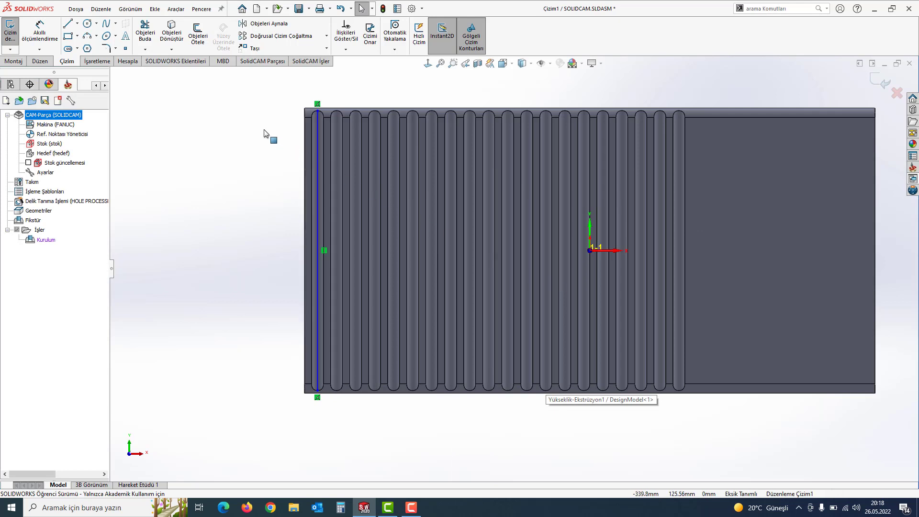
Linear-pattern the slot centre line into 20 copies 20 mm apart along X, then exit the sketch.
left_click(267, 40)
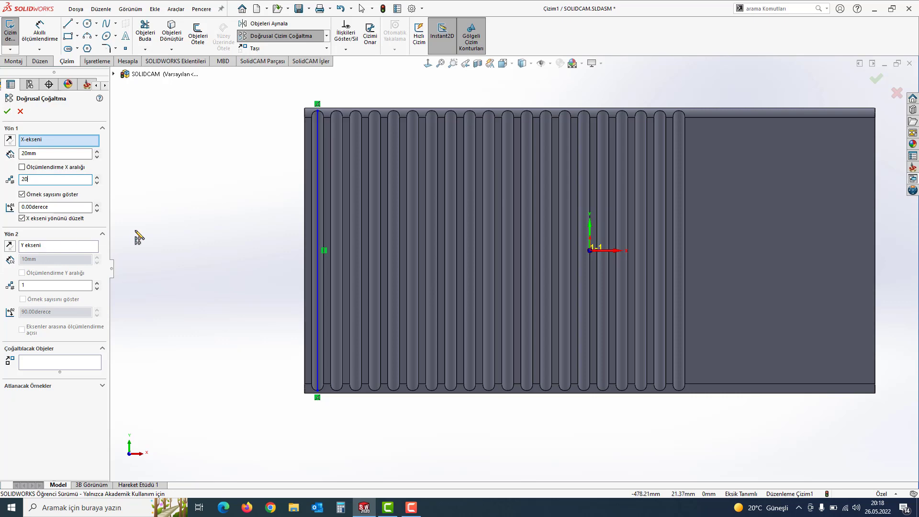
key("z")
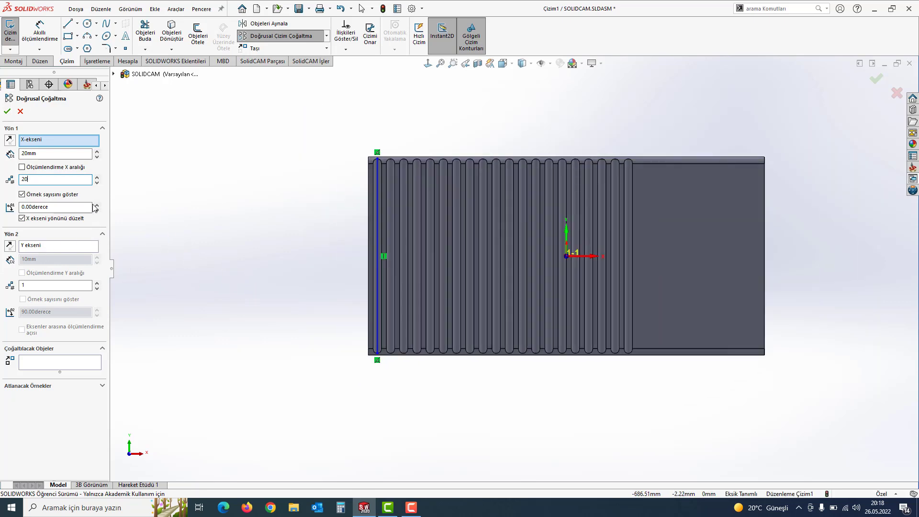
left_click(55, 147)
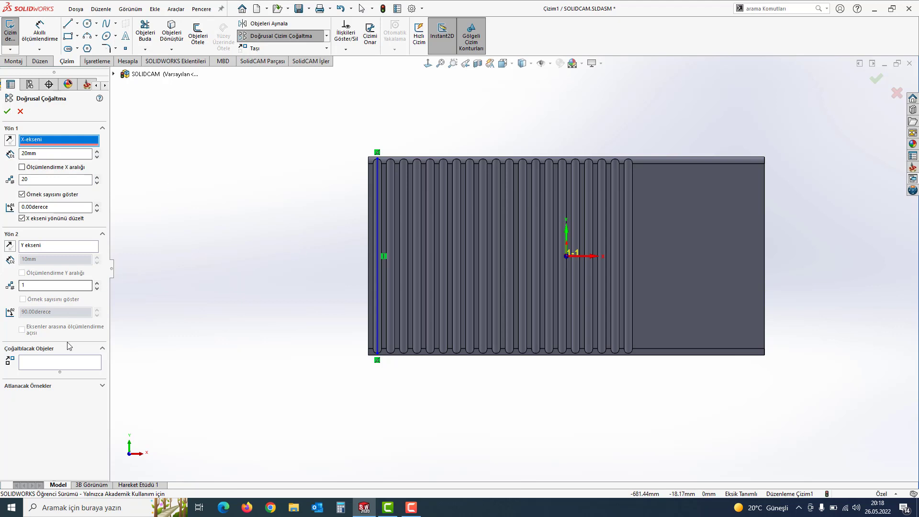
left_click(71, 365)
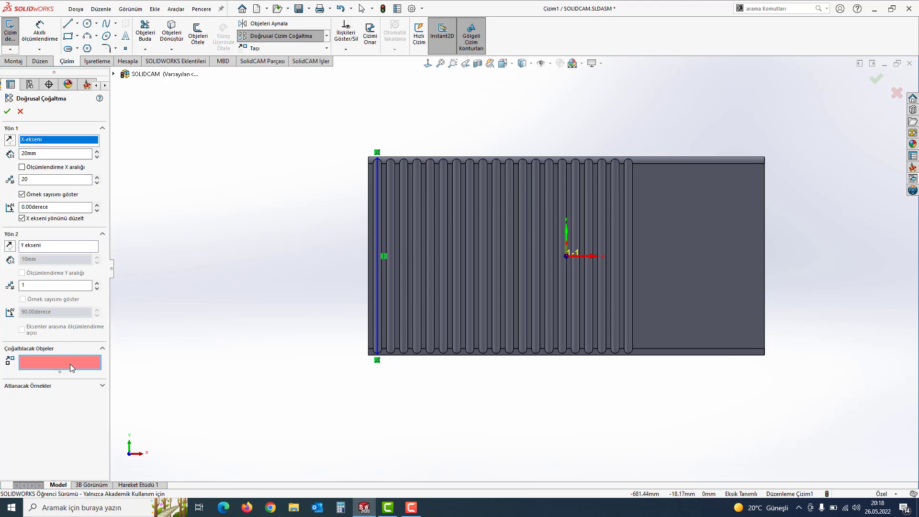
left_click(381, 285)
scroll(484, 336, "down", 3)
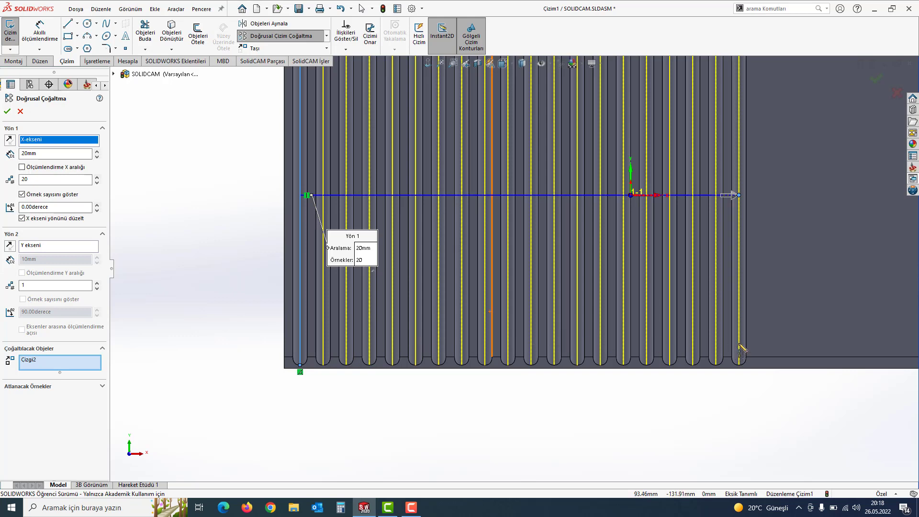
left_click(8, 112)
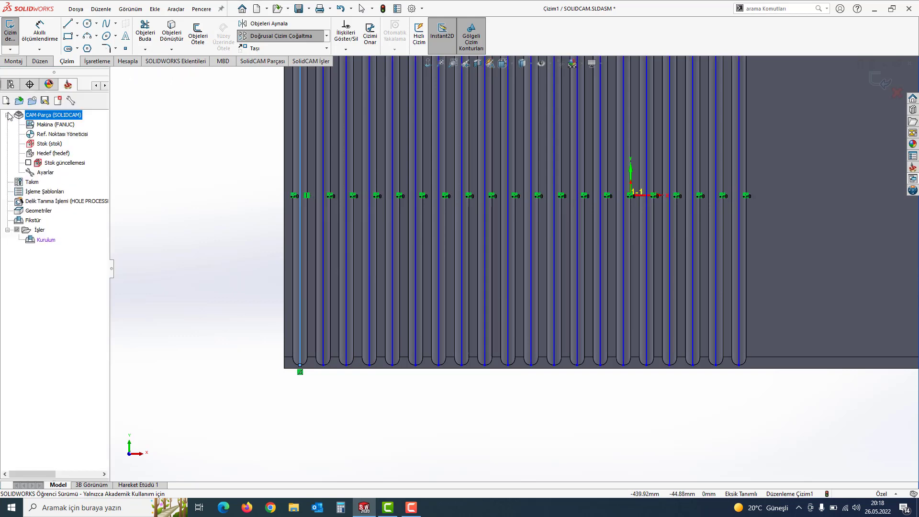
scroll(527, 268, "up", 3)
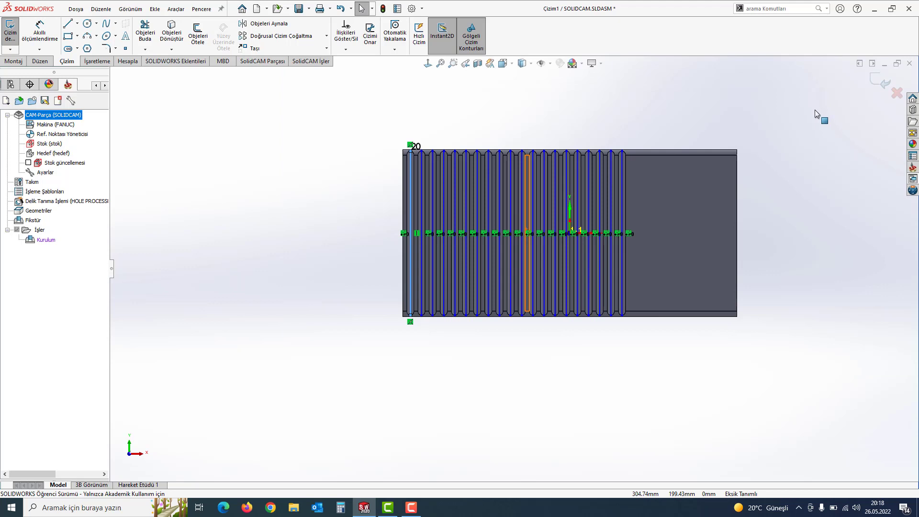
left_click(875, 83)
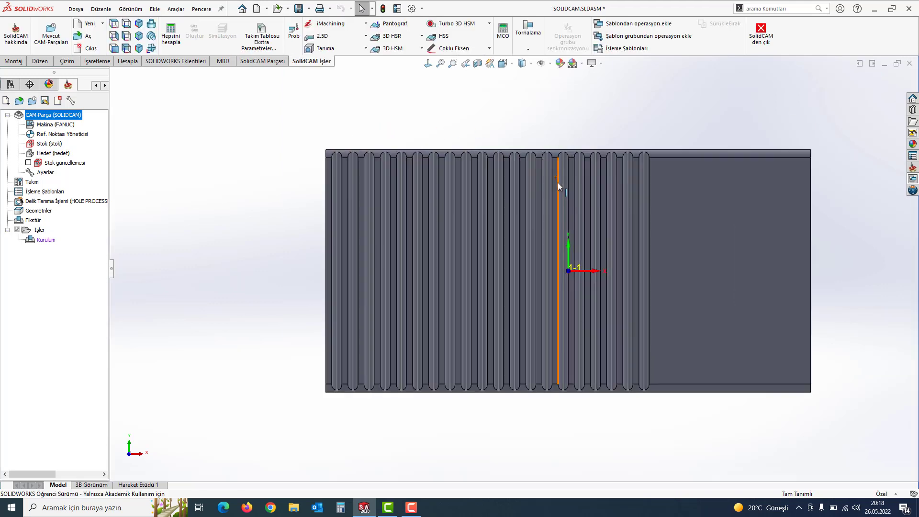
Start a new 2.5D Profile operation and begin defining its geometry.
middle_click_drag(559, 182, 373, 311)
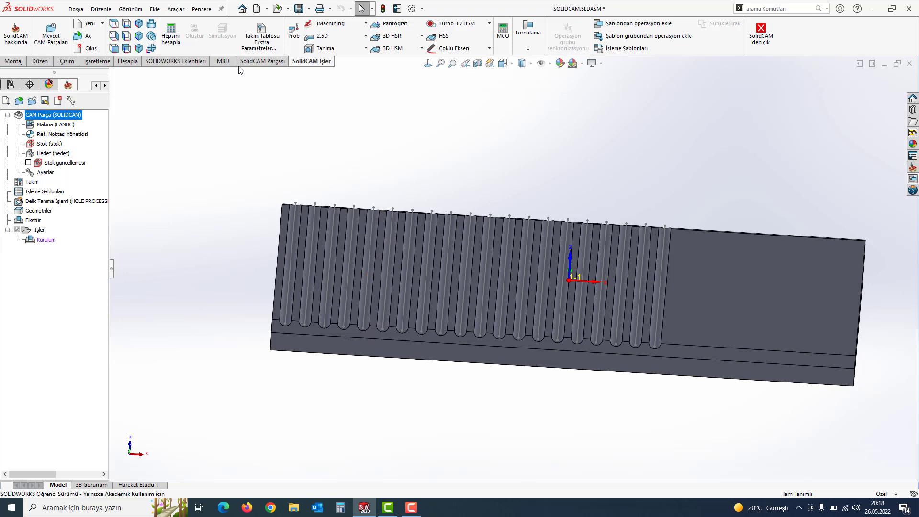
left_click(333, 37)
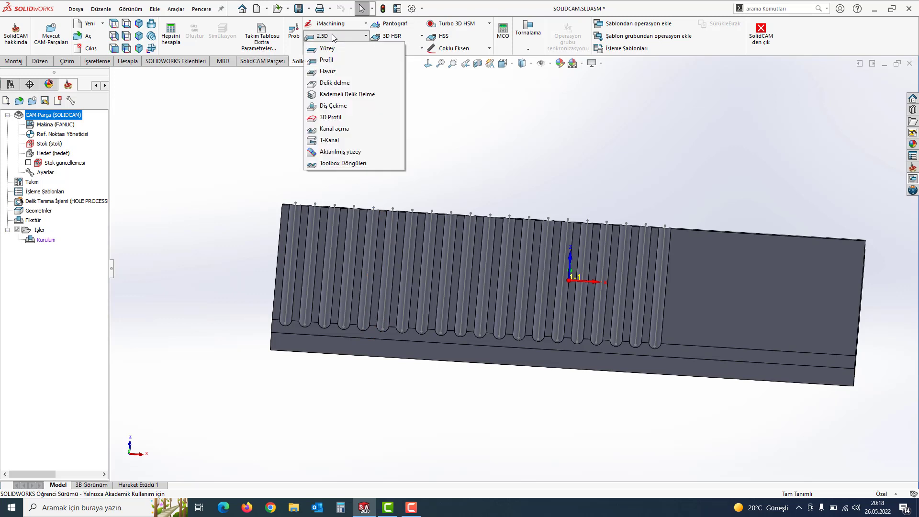
left_click(333, 62)
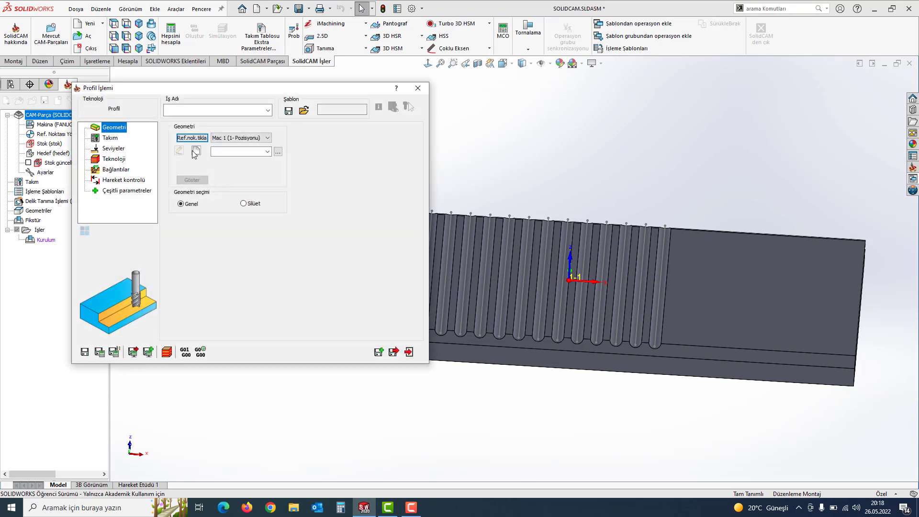
left_click(196, 152)
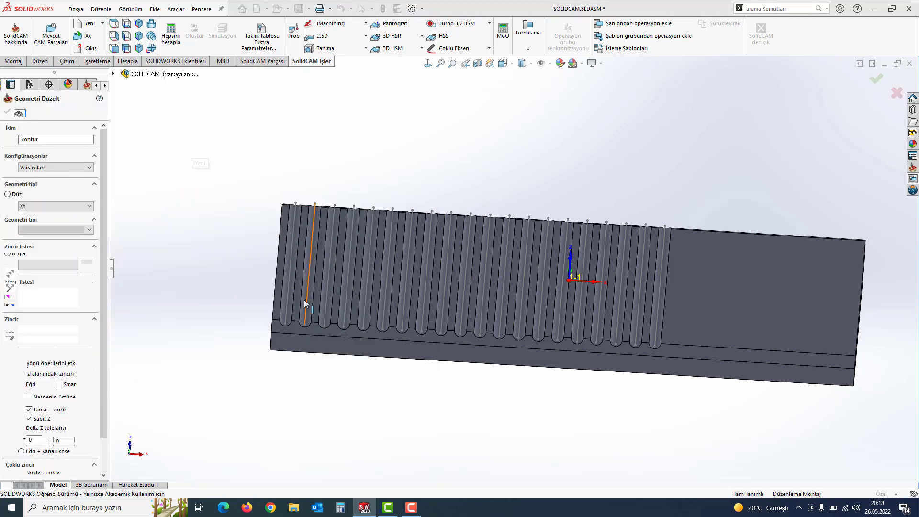
Chain the edges of the first five slots, confirming each chain.
left_click(289, 317)
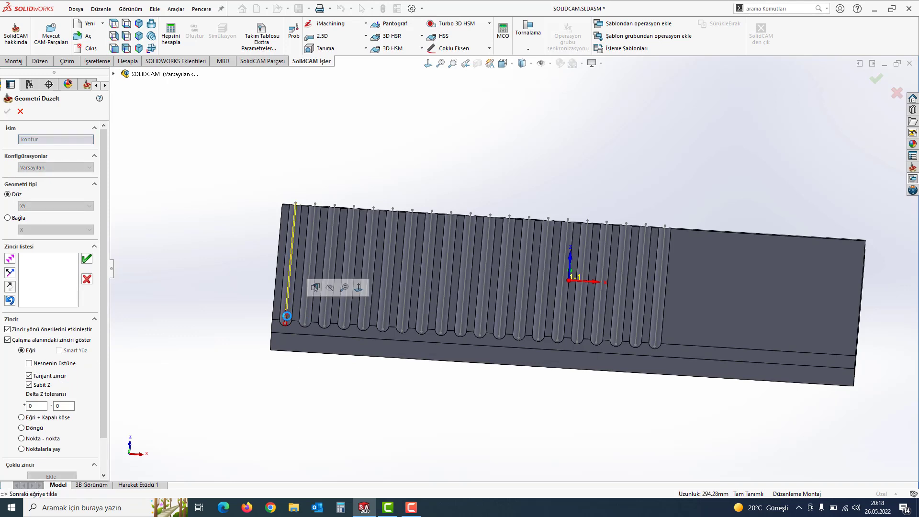
left_click(87, 259)
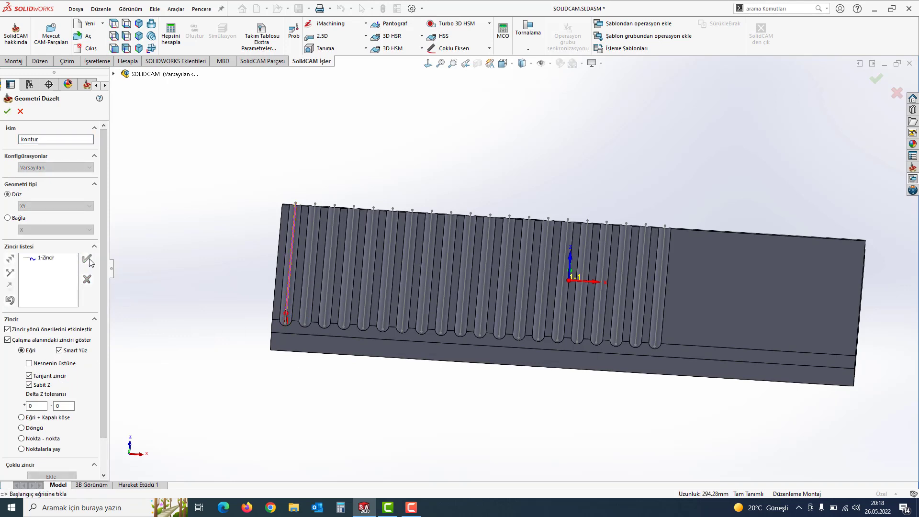
left_click(315, 207)
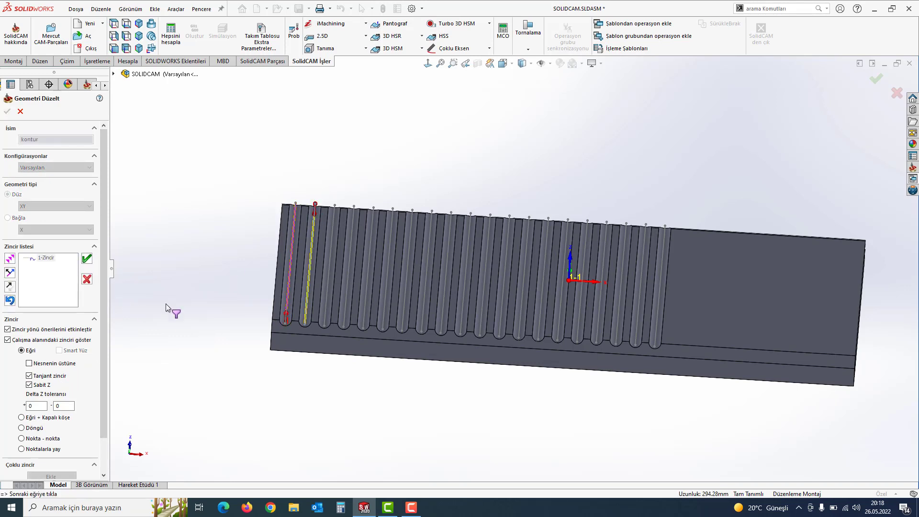
left_click(87, 259)
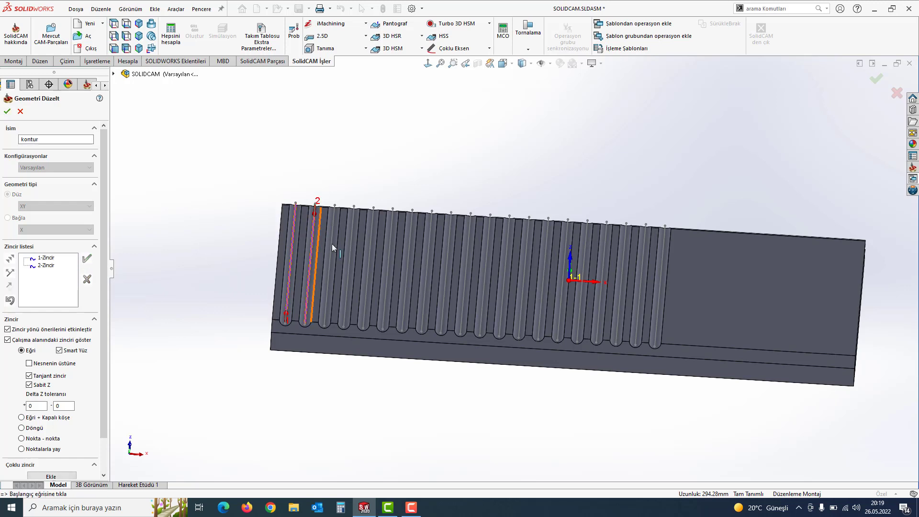
left_click(327, 326)
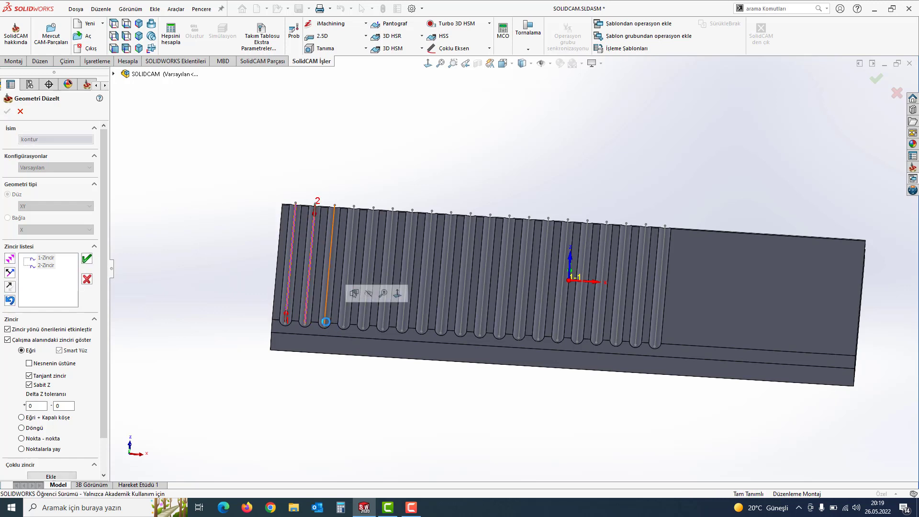
left_click(86, 259)
left_click(355, 209)
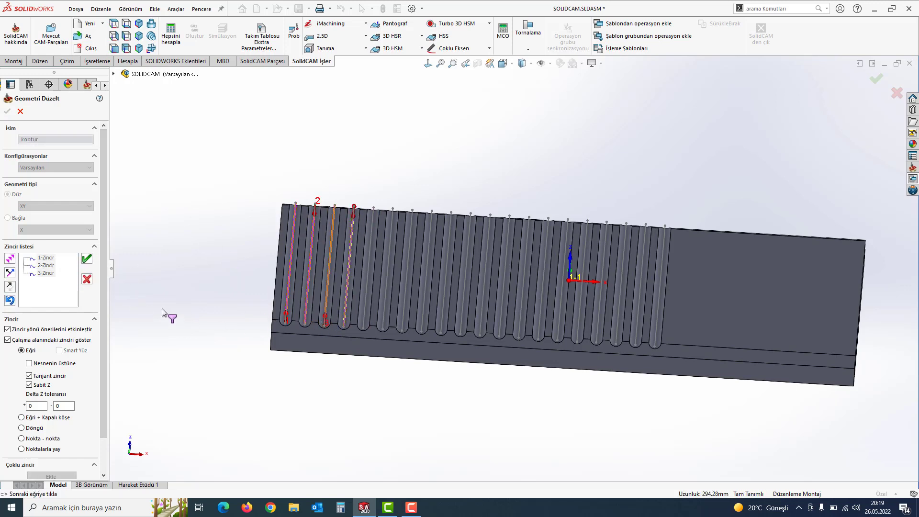
left_click(87, 259)
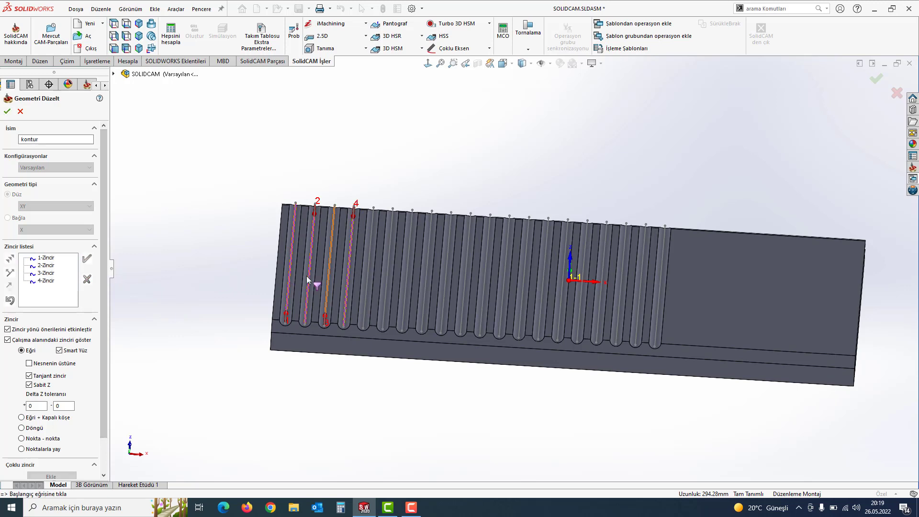
left_click(364, 327)
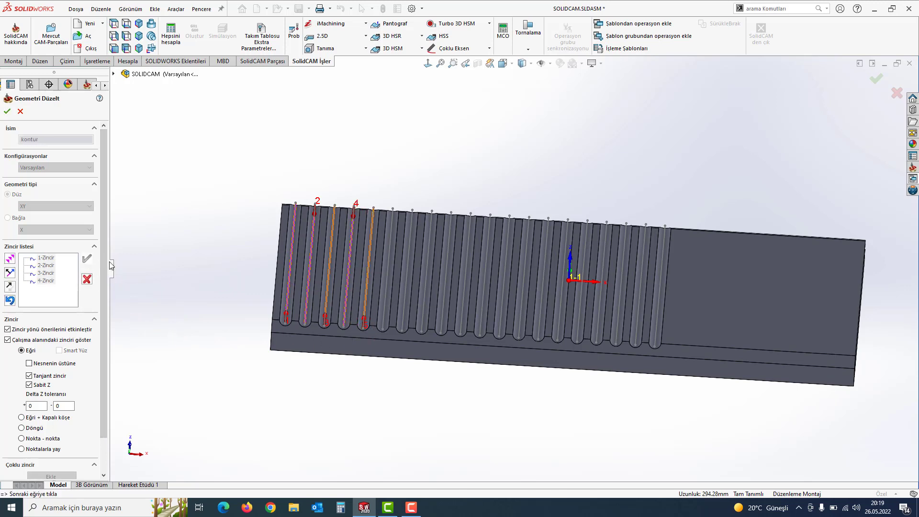
left_click(86, 259)
Chain slots six through ten and pick the eleventh slot's edge.
left_click(391, 213)
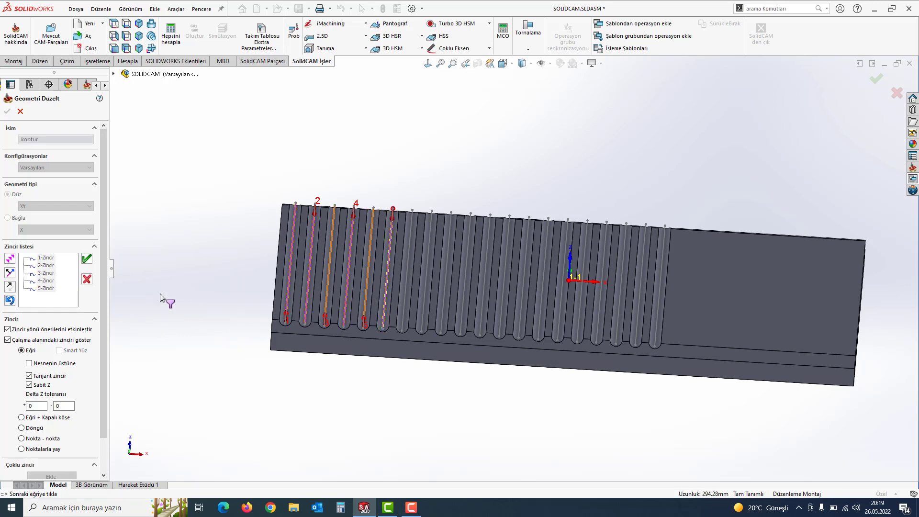
left_click(86, 259)
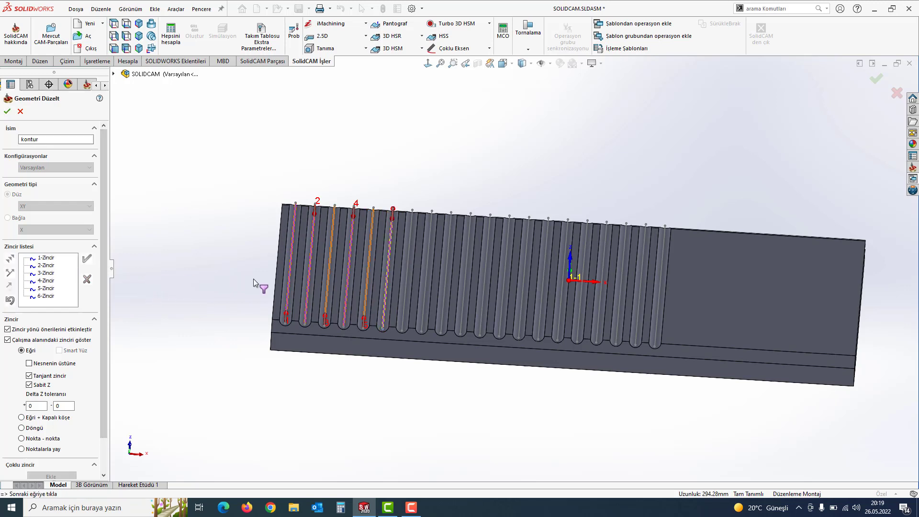
left_click(402, 322)
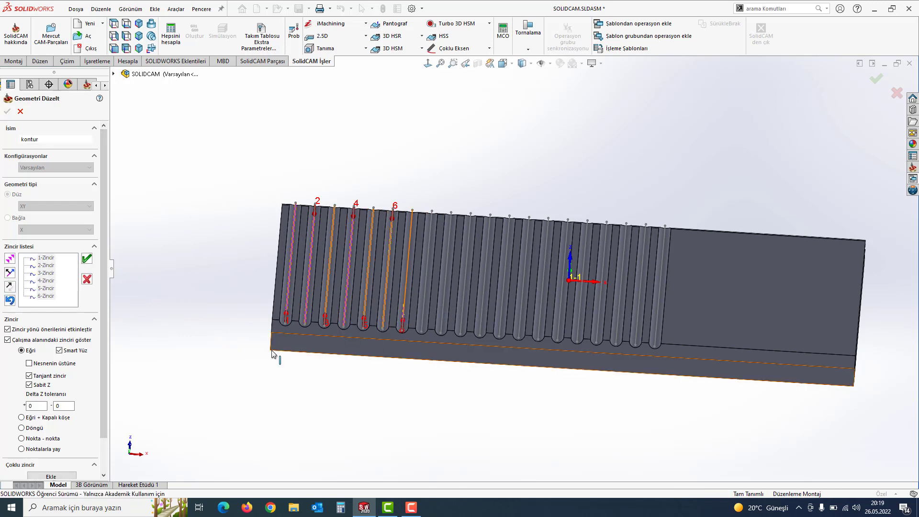
left_click(86, 259)
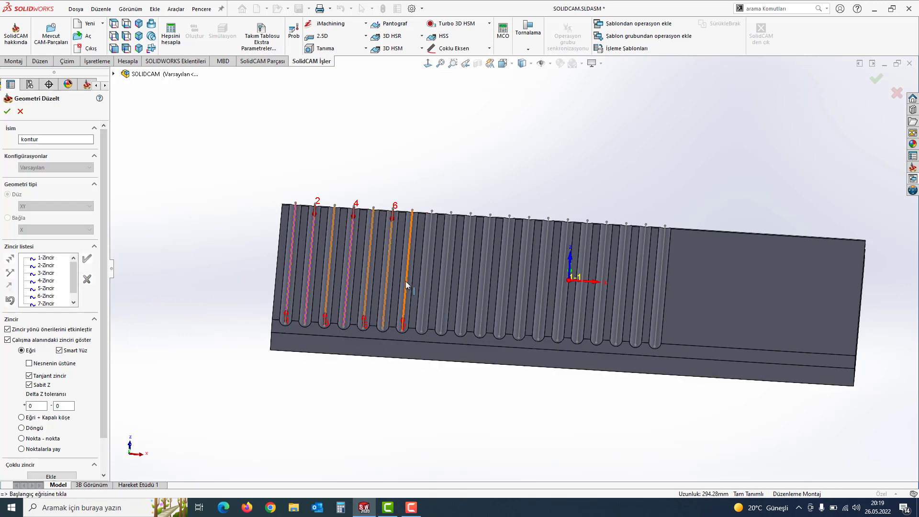
left_click(432, 214)
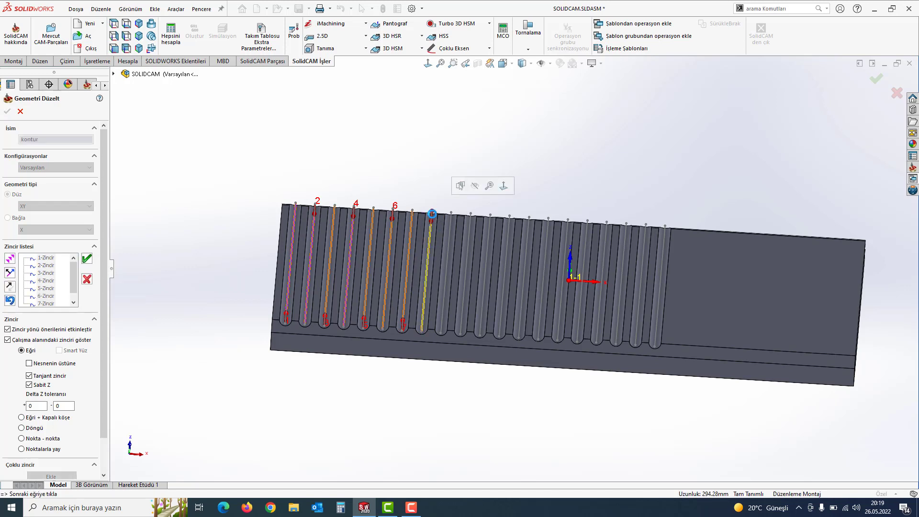
left_click(87, 260)
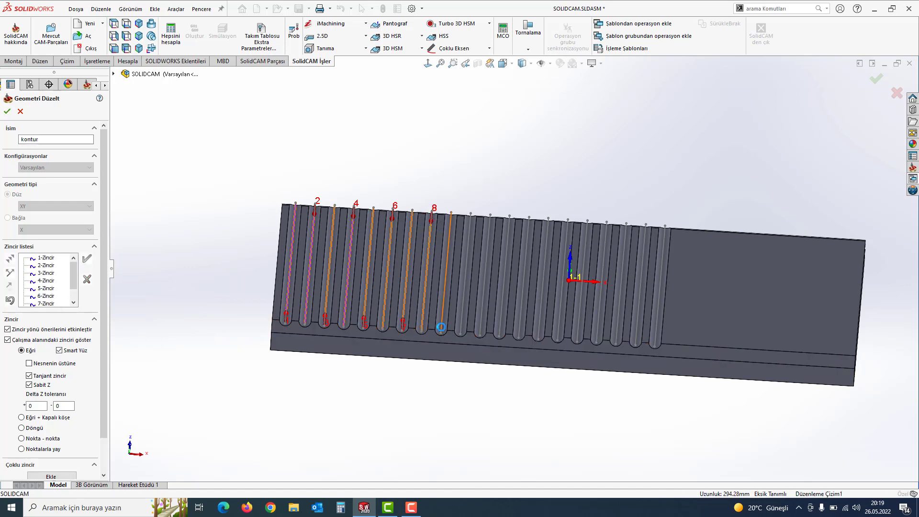
left_click(442, 330)
left_click(87, 260)
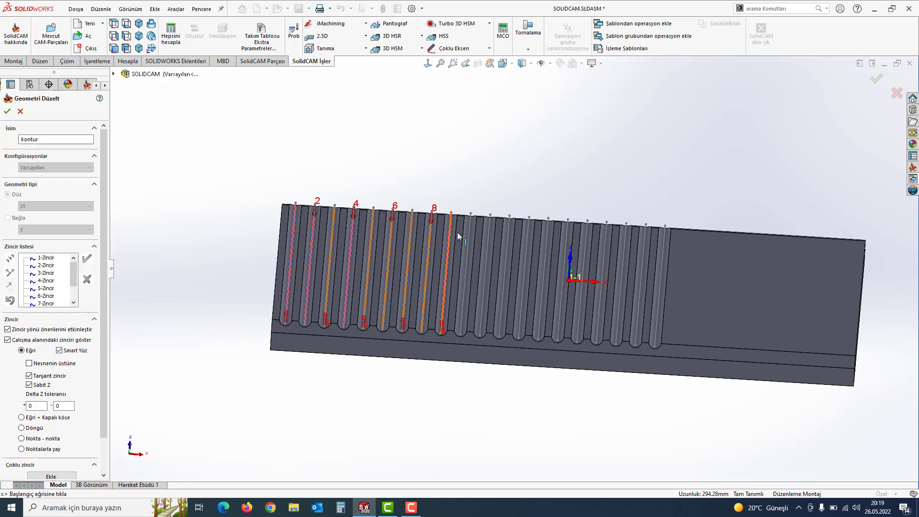
left_click(469, 216)
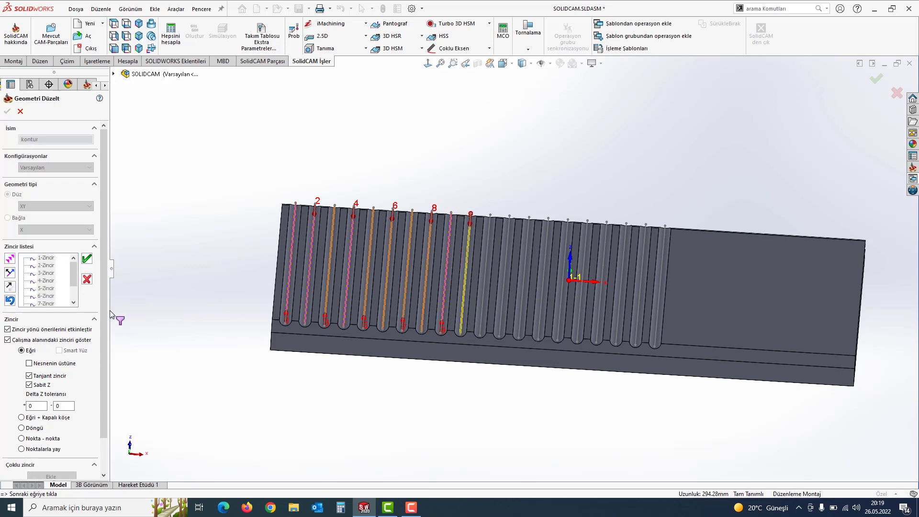
left_click(87, 260)
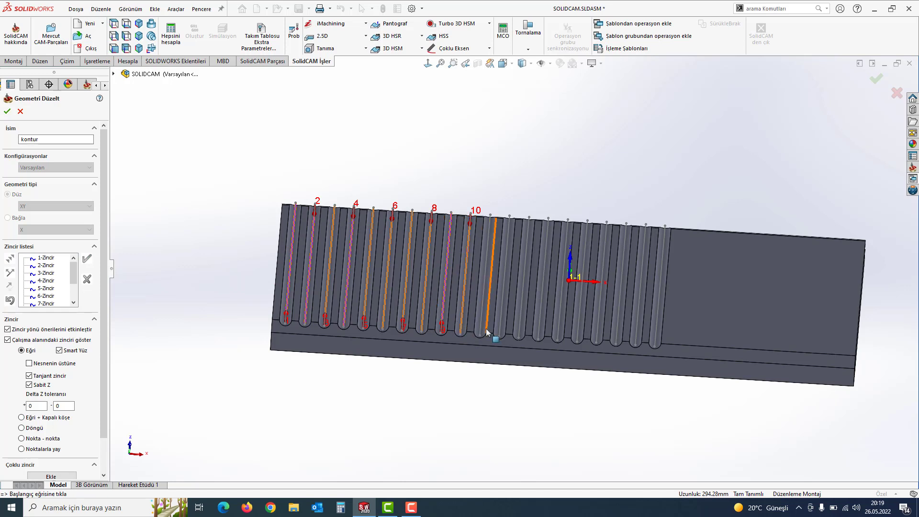
left_click(481, 333)
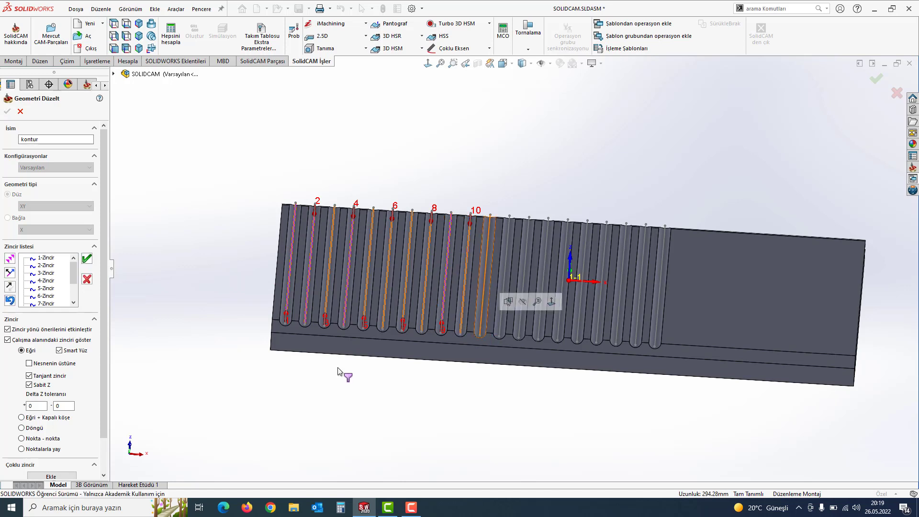
Accept chain 11 and add accepted chains for slots 12 through 15.
left_click(87, 259)
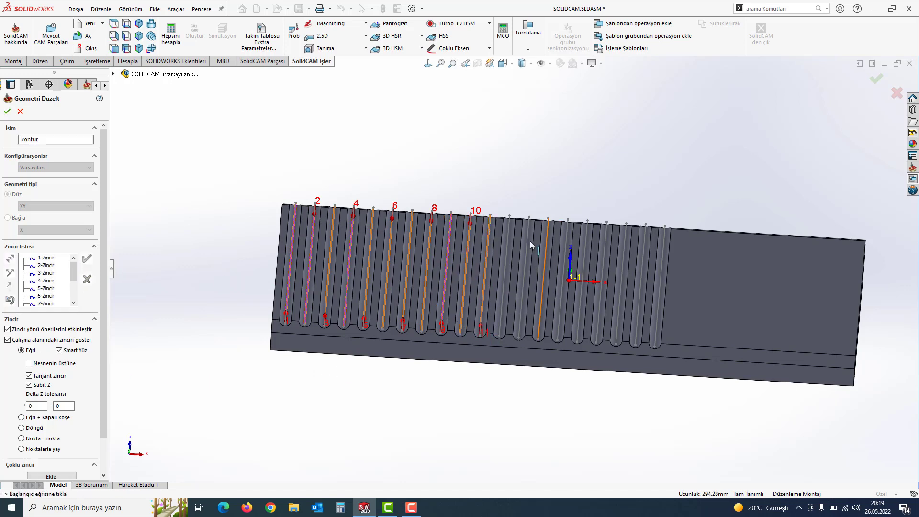
left_click(511, 223)
left_click(87, 259)
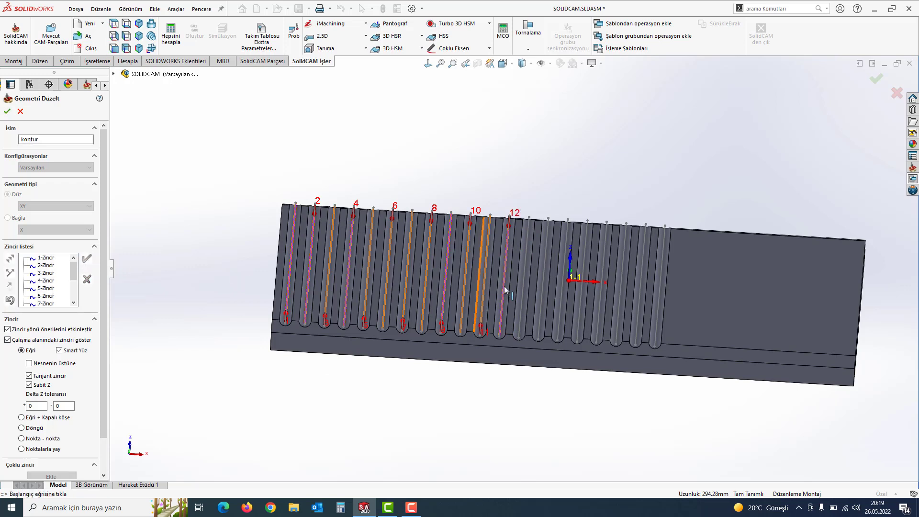
left_click(519, 333)
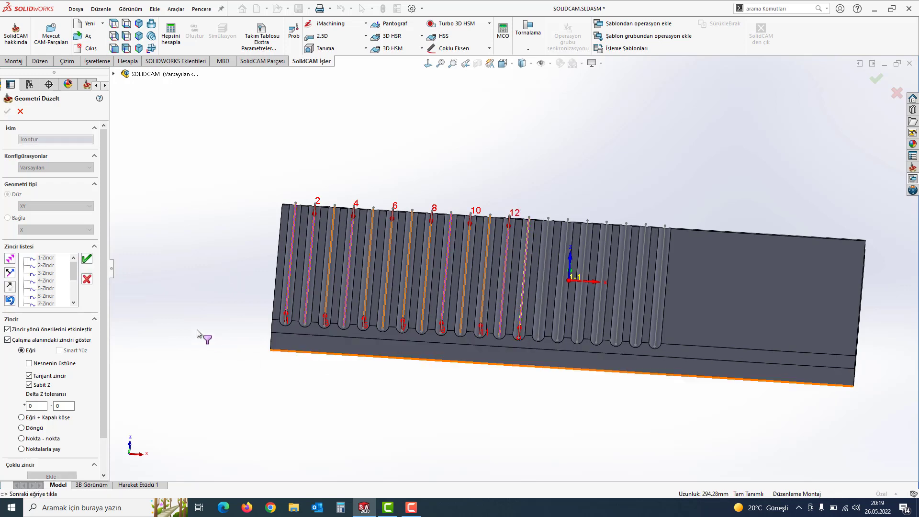
left_click(88, 260)
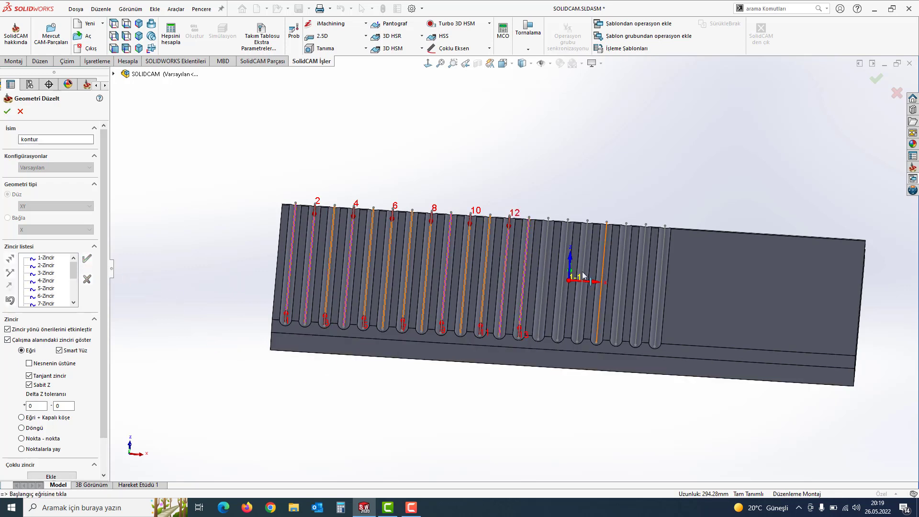
left_click(548, 229)
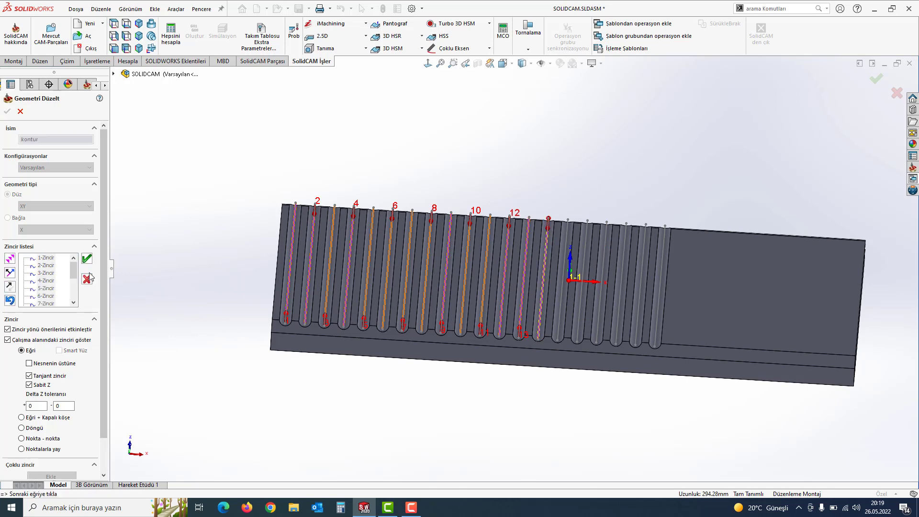
left_click(88, 260)
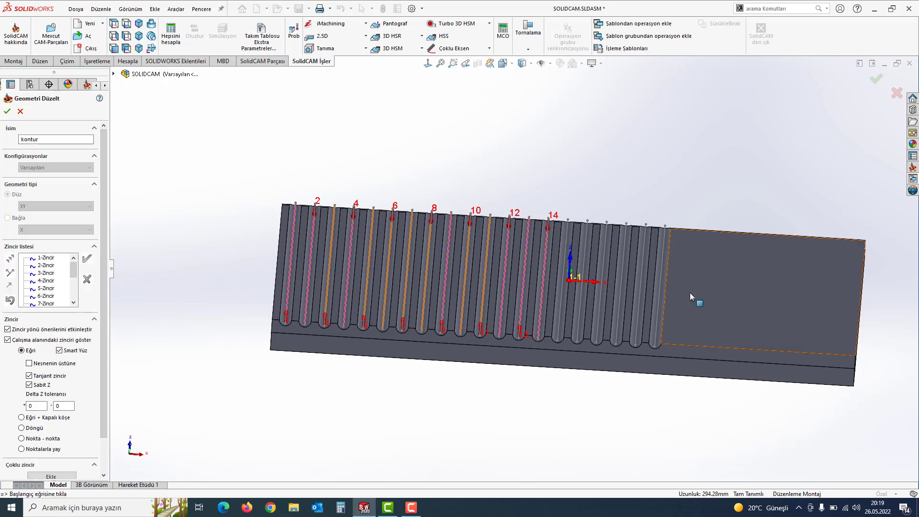
left_click(558, 331)
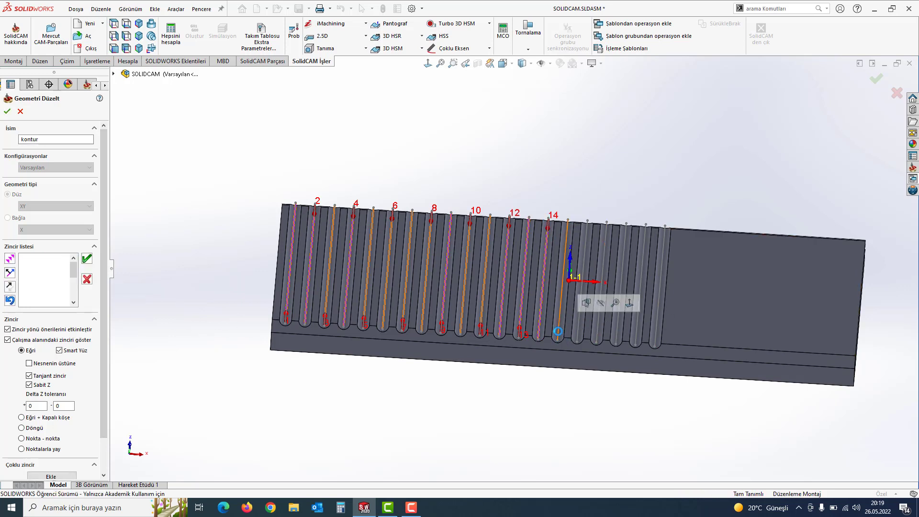
left_click(88, 260)
Add and accept chains for slots 16 through 20.
left_click(585, 227)
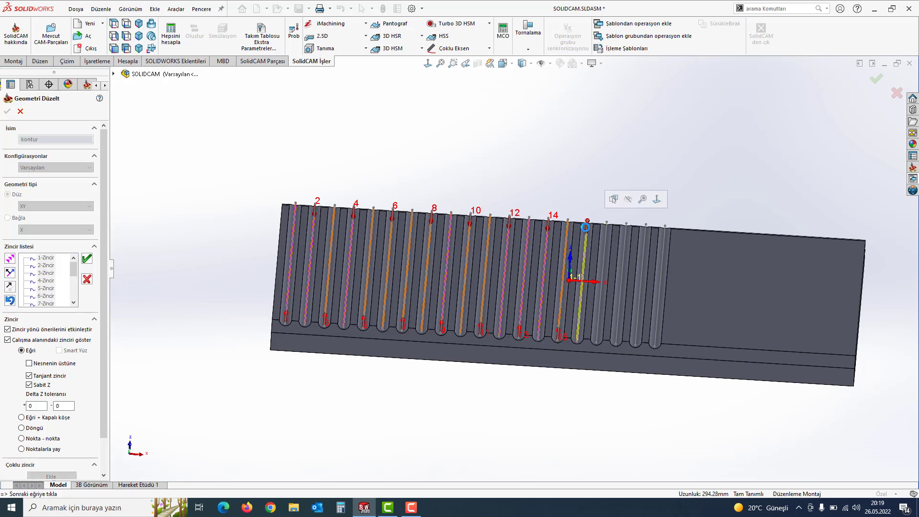
left_click(88, 260)
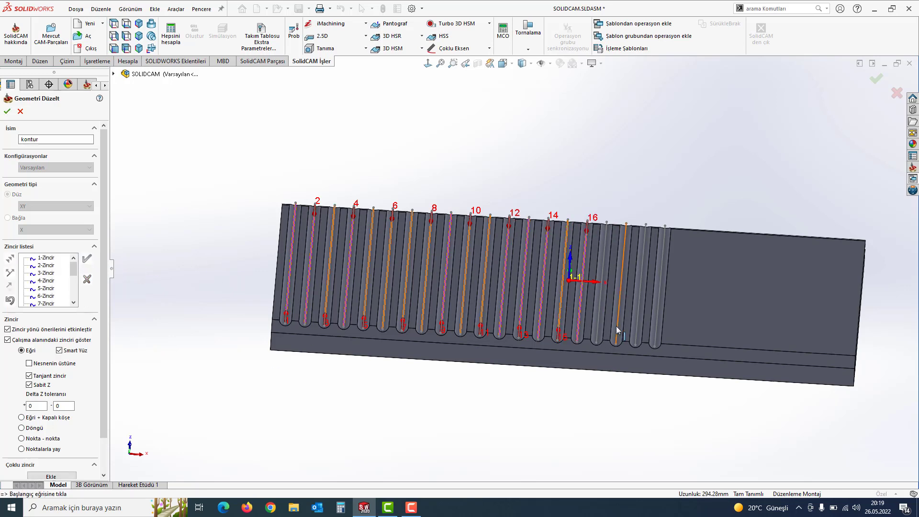
left_click(598, 340)
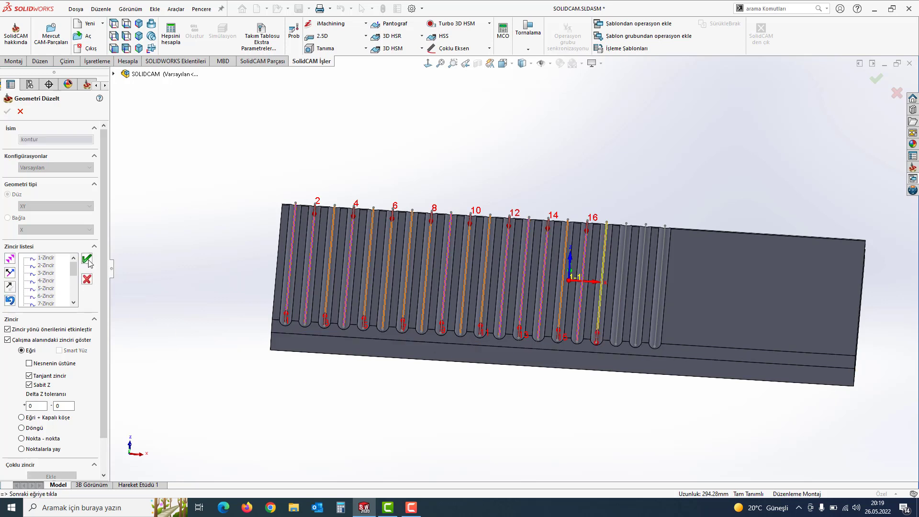
left_click(88, 260)
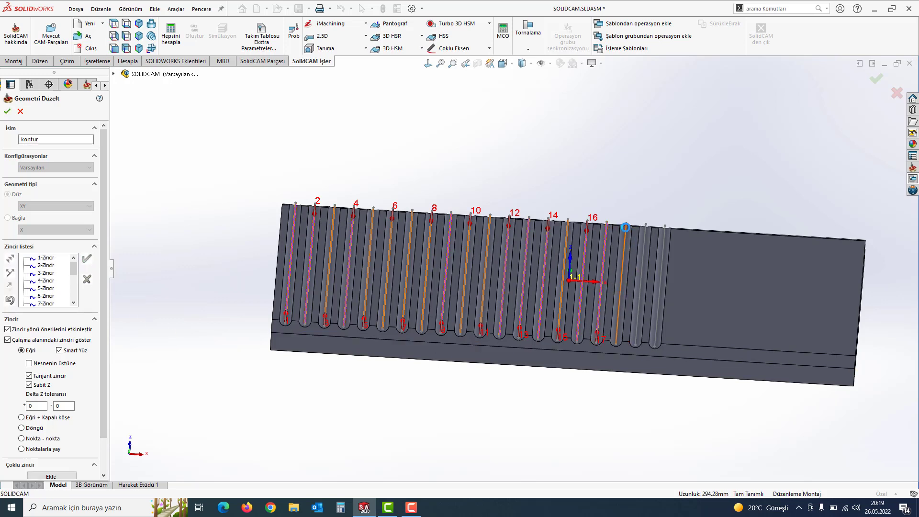
left_click(625, 227)
left_click(88, 260)
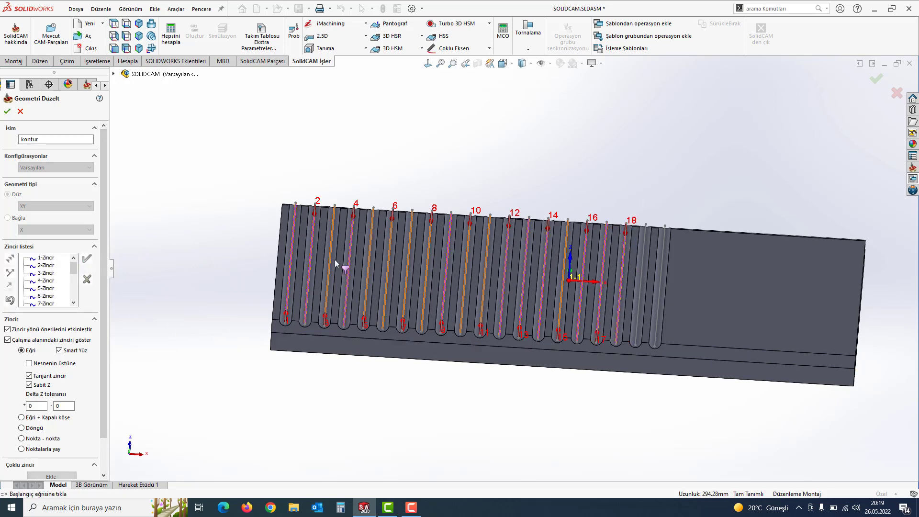
left_click(638, 341)
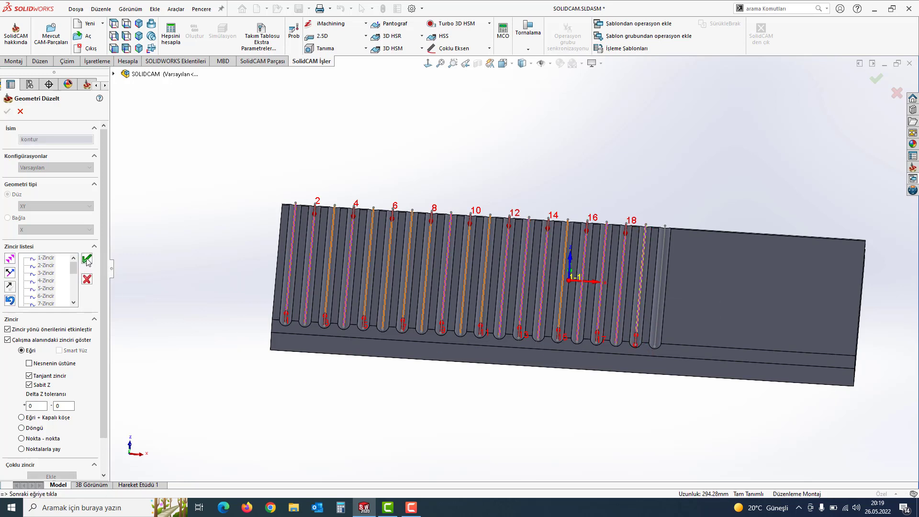
left_click(87, 260)
left_click(666, 236)
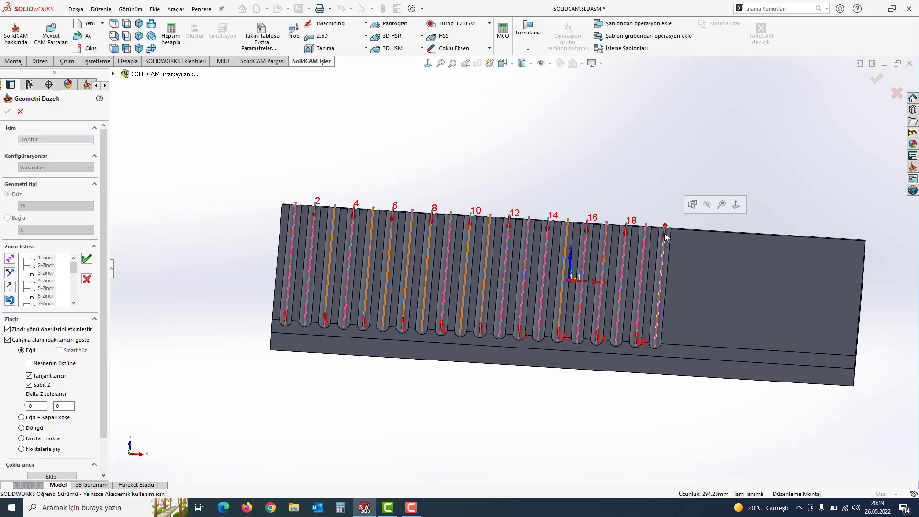
left_click(86, 259)
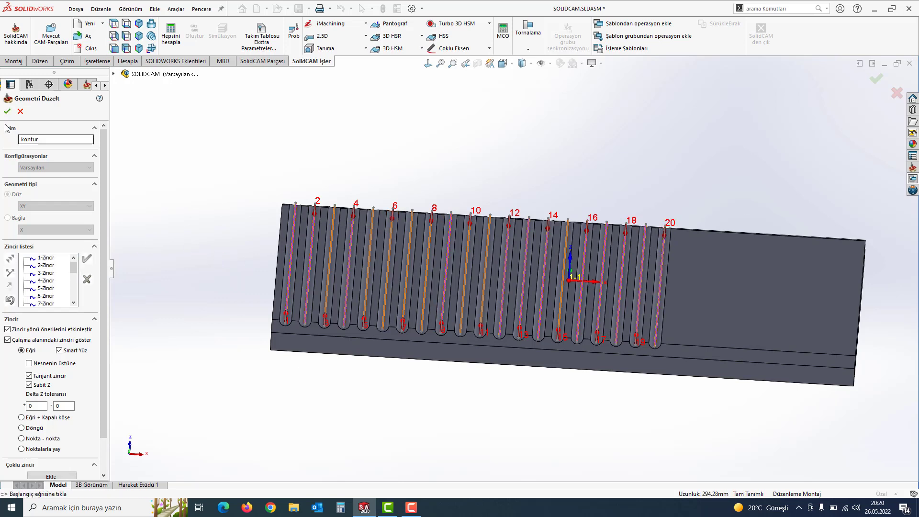
Confirm the kontur geometry and assign a new 16 mm Küresel ball-nose tool.
left_click(7, 111)
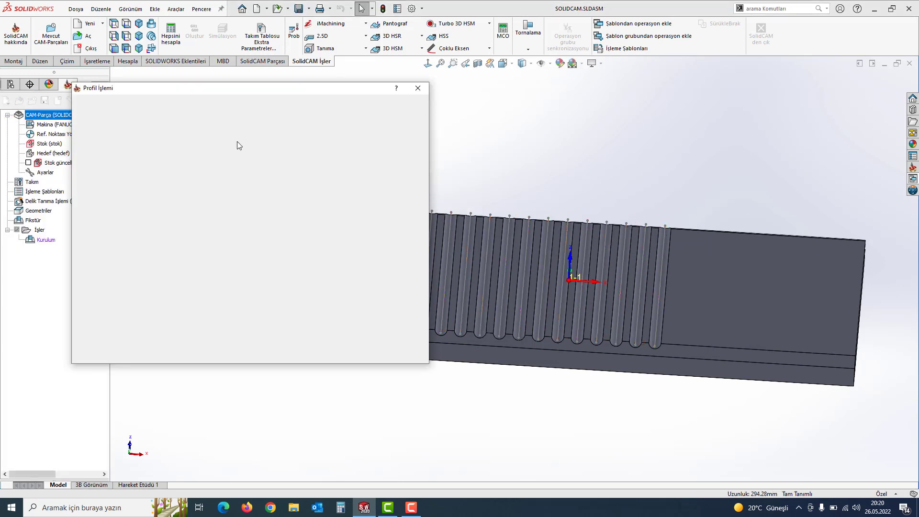
left_click(110, 139)
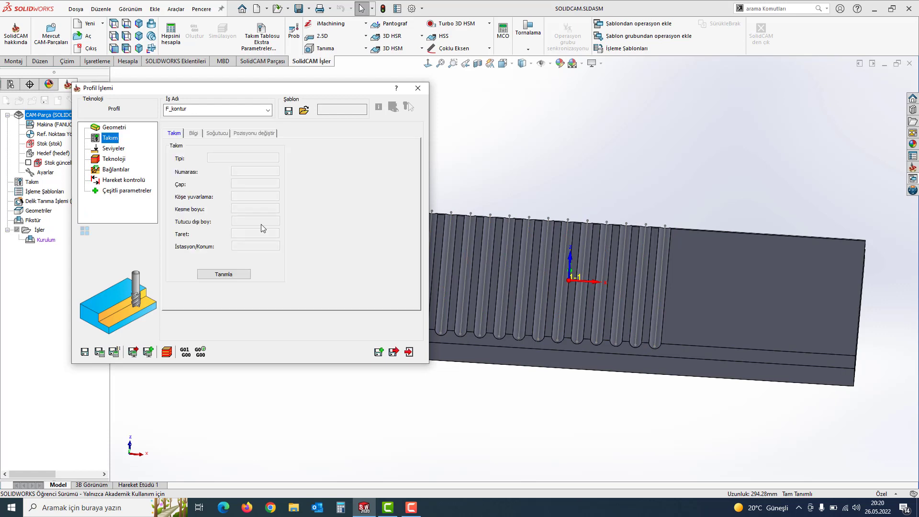
left_click(230, 276)
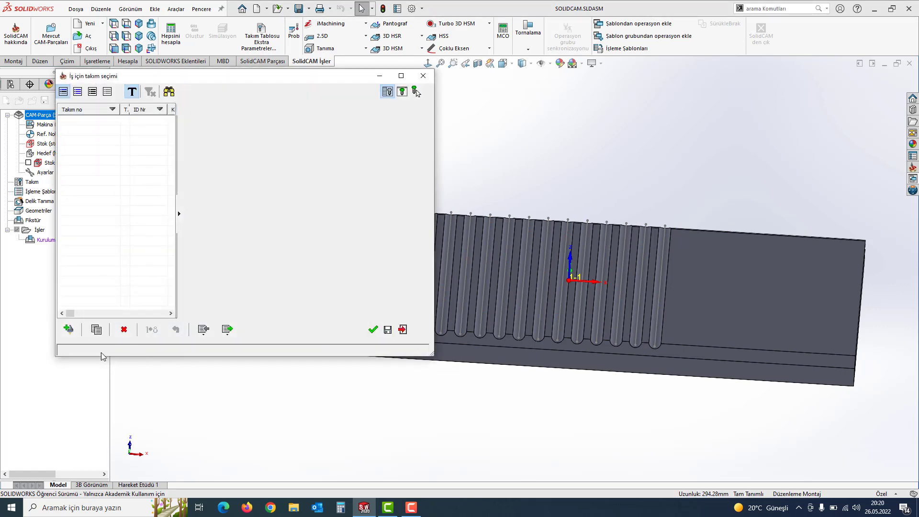
left_click(69, 329)
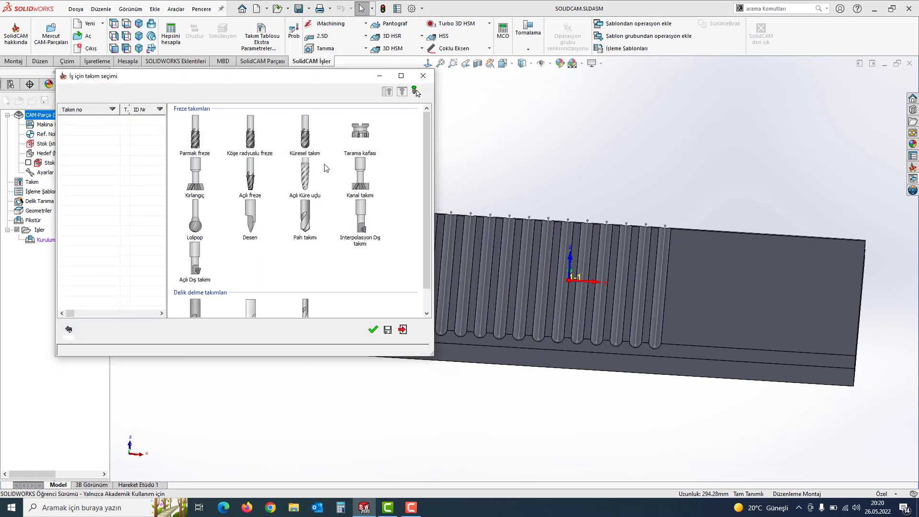
left_click(306, 139)
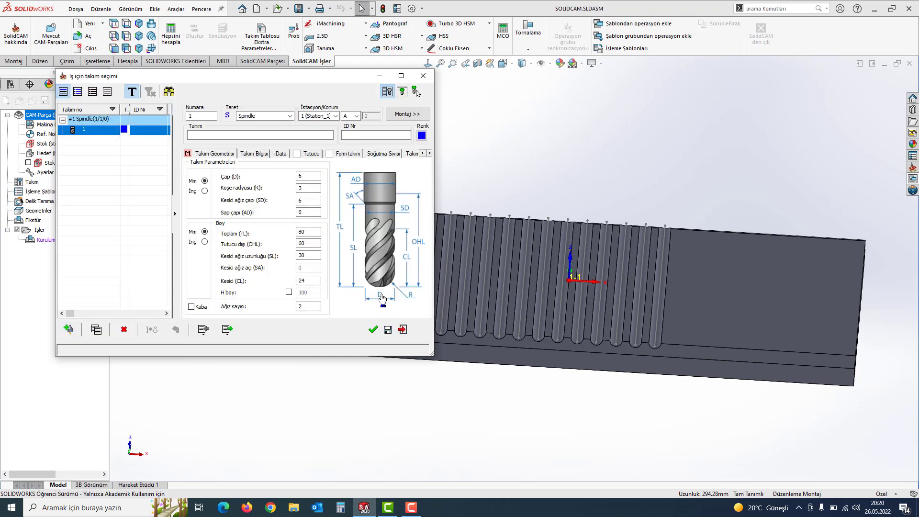
left_click(381, 296)
type("16")
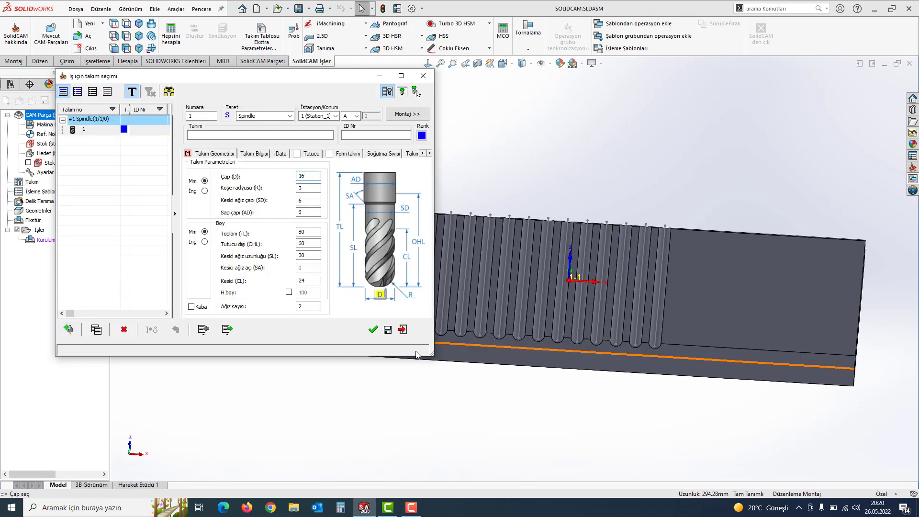
left_click(373, 330)
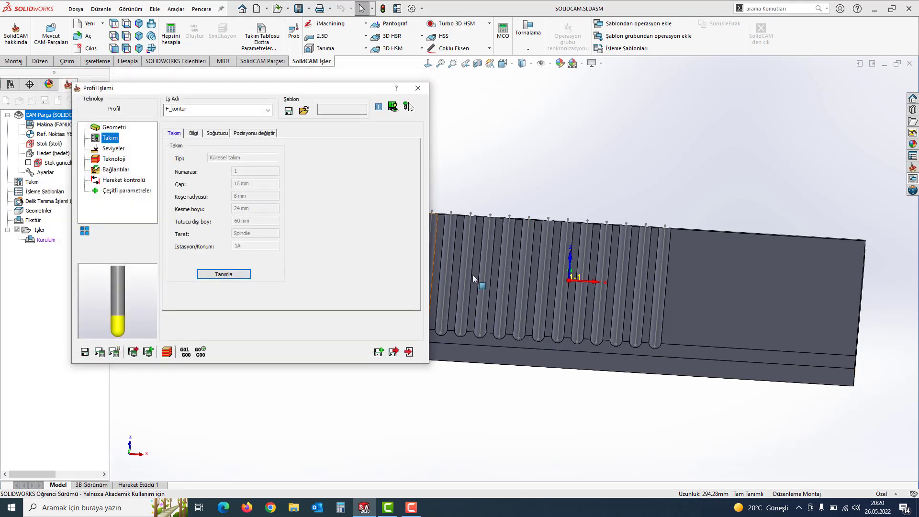
Set Profil derinliği to 3 under Seviyeler and show the Teknoloji settings.
left_click(113, 152)
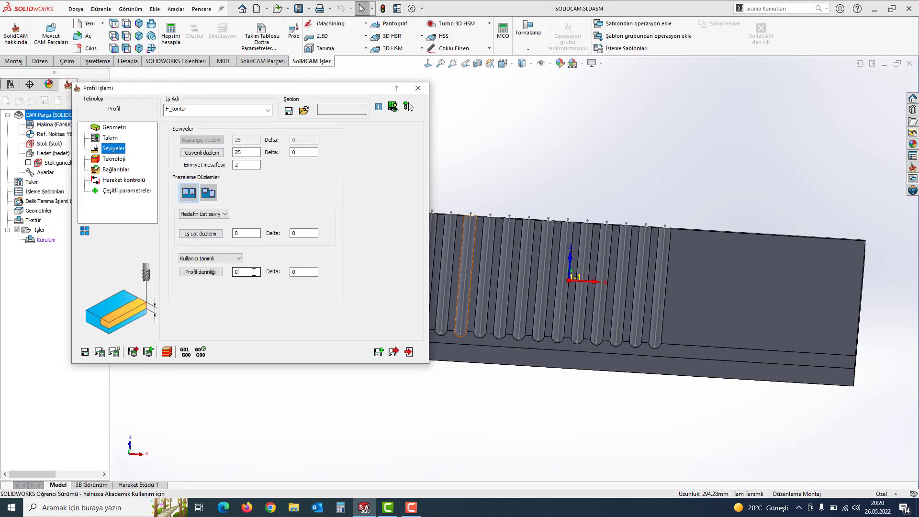
left_click(222, 274)
type("3")
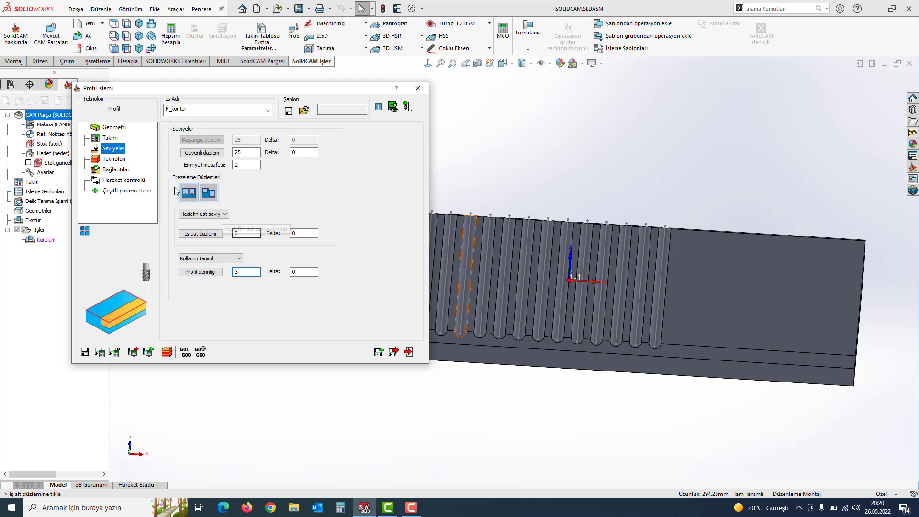
left_click(115, 160)
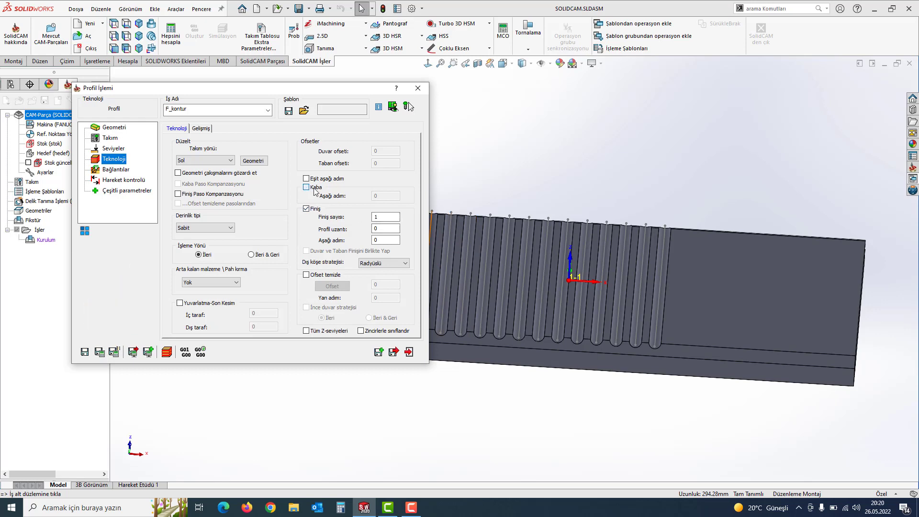
Enable Kaba roughing with a 0.5 step down plus one Finiş pass.
left_click(306, 188)
double_click(388, 151)
type("0.5")
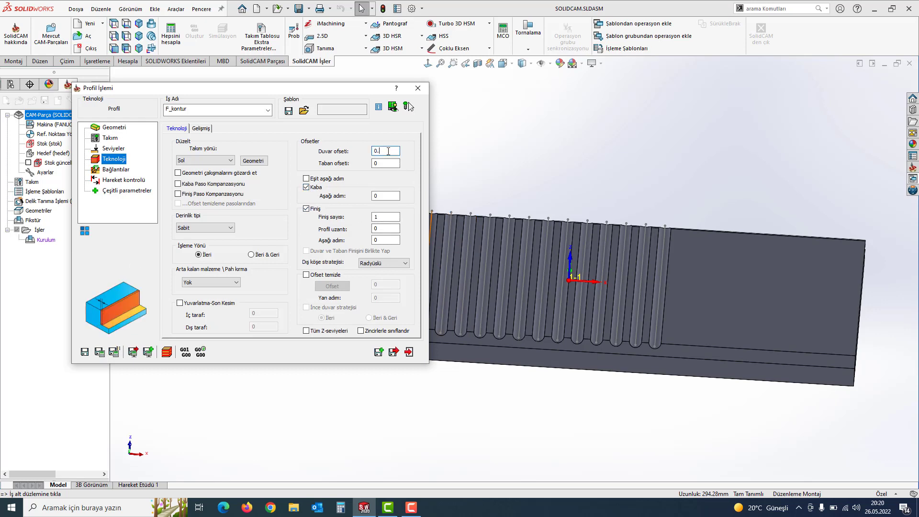
key("BackSpace")
left_click(385, 166)
type(".1")
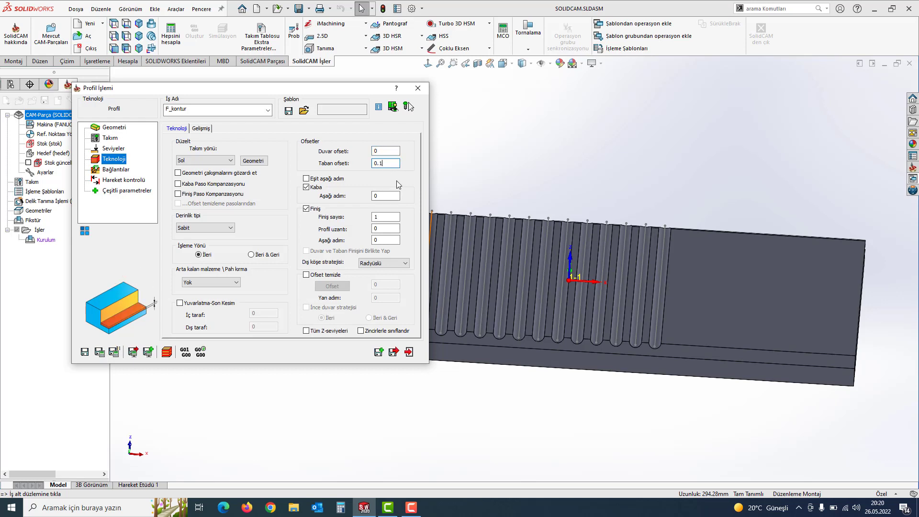
left_click(386, 196)
type(".5")
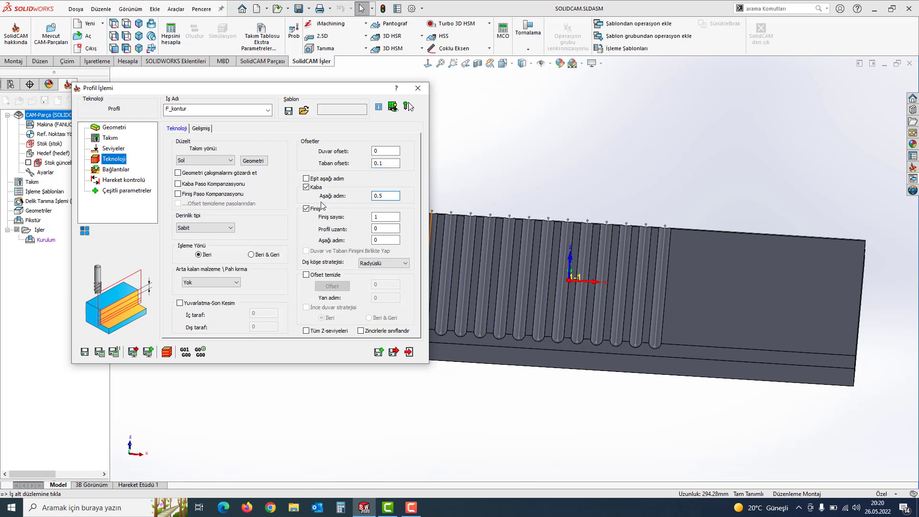
left_click(373, 217)
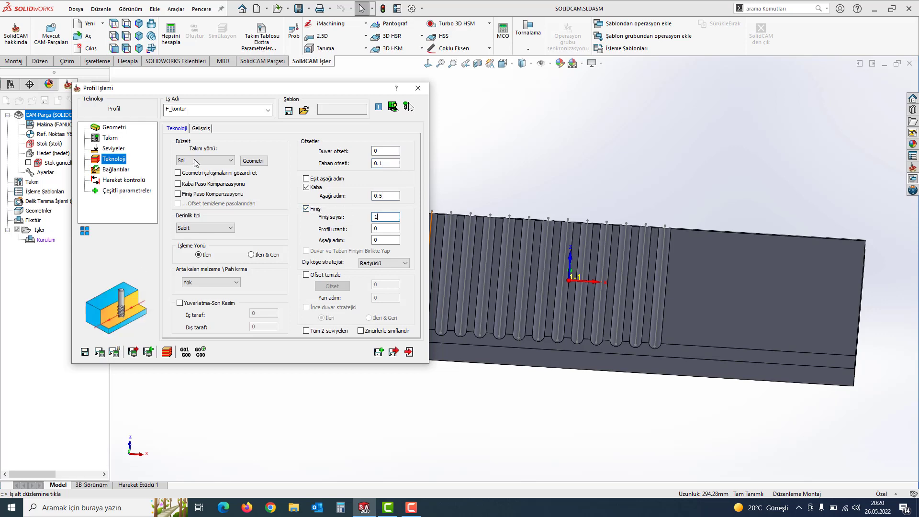
left_click(253, 161)
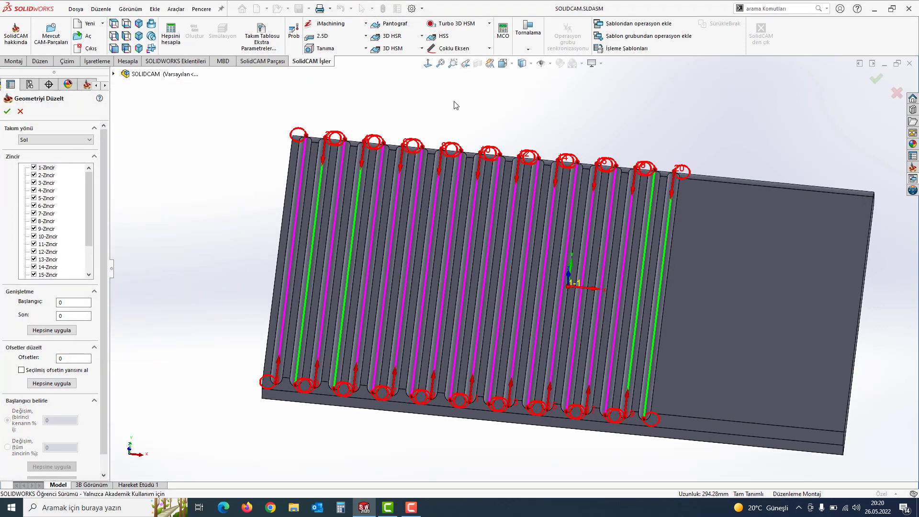
Set Takım yönü to Orta so the tool runs on the slot centrelines.
left_click(431, 63)
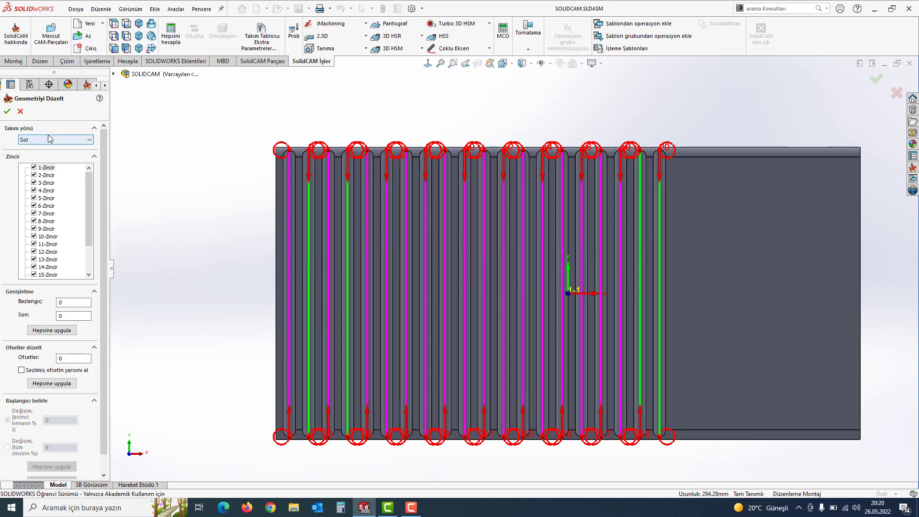
left_click(51, 140)
left_click(26, 150)
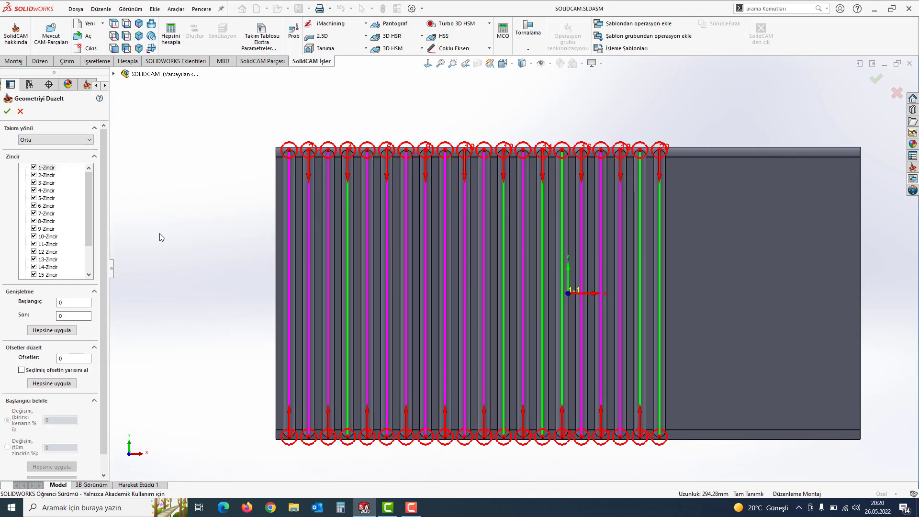
scroll(287, 165, "down", 5)
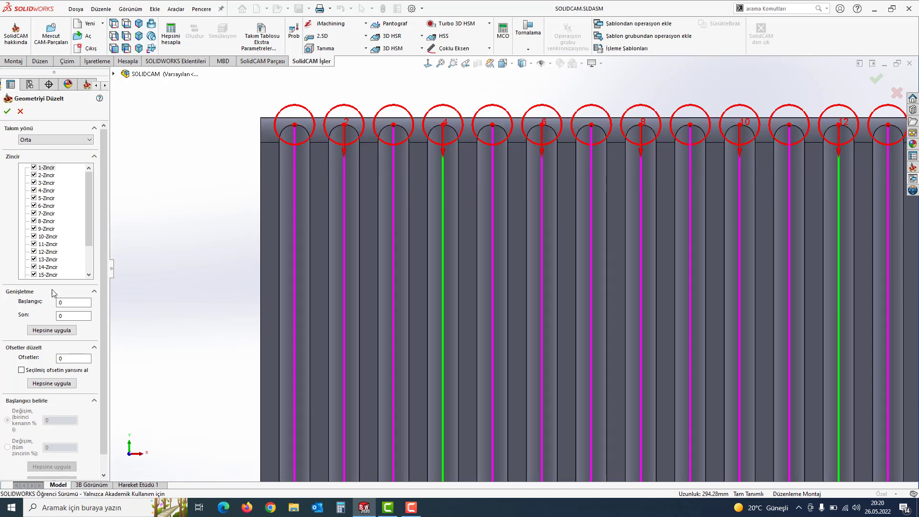
Extend every chain by 2 at start and end via Hepsine uygula, and confirm.
double_click(70, 303)
type("2")
double_click(78, 316)
type("2")
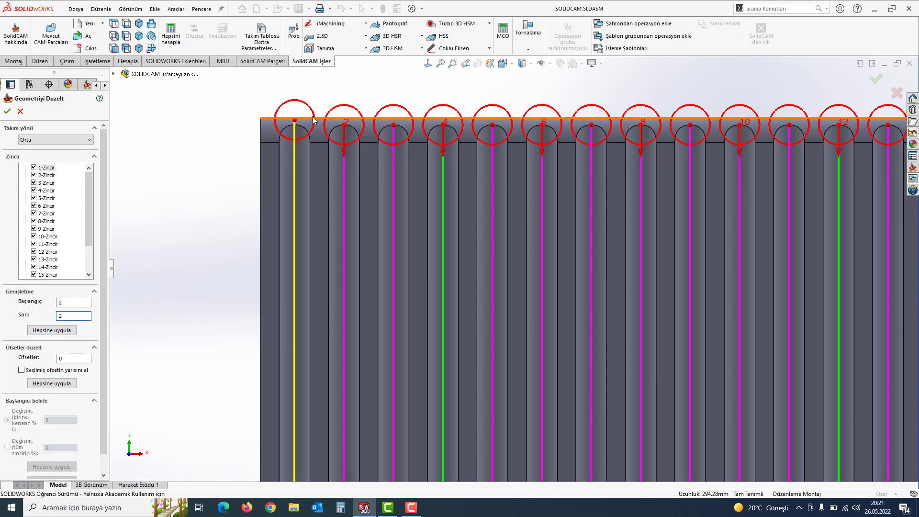
left_click(51, 330)
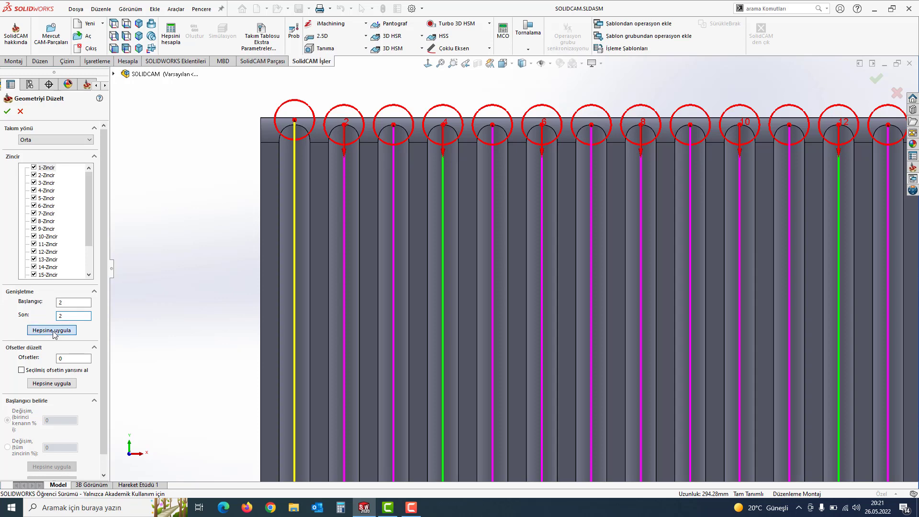
scroll(414, 304, "up", 3)
scroll(555, 388, "up", 2)
scroll(555, 389, "down", 4)
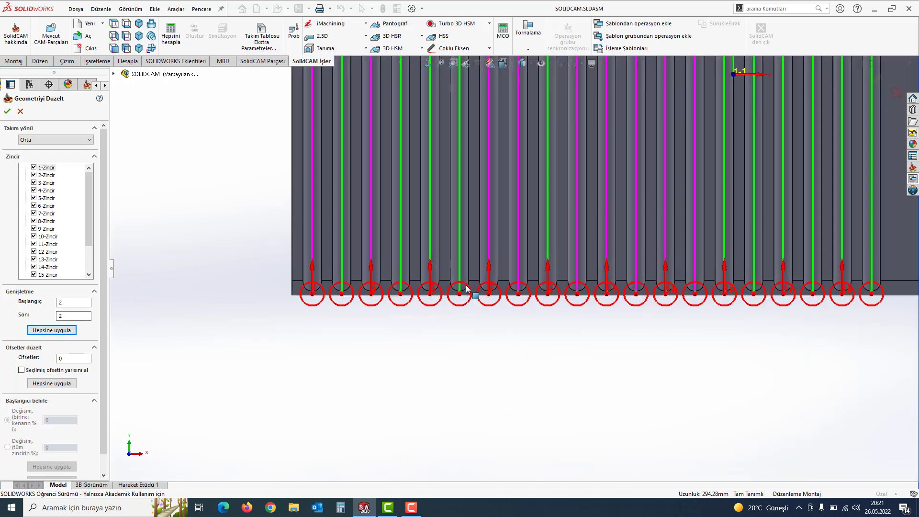
scroll(421, 256, "up", 1)
scroll(574, 161, "up", 2)
scroll(575, 160, "down", 2)
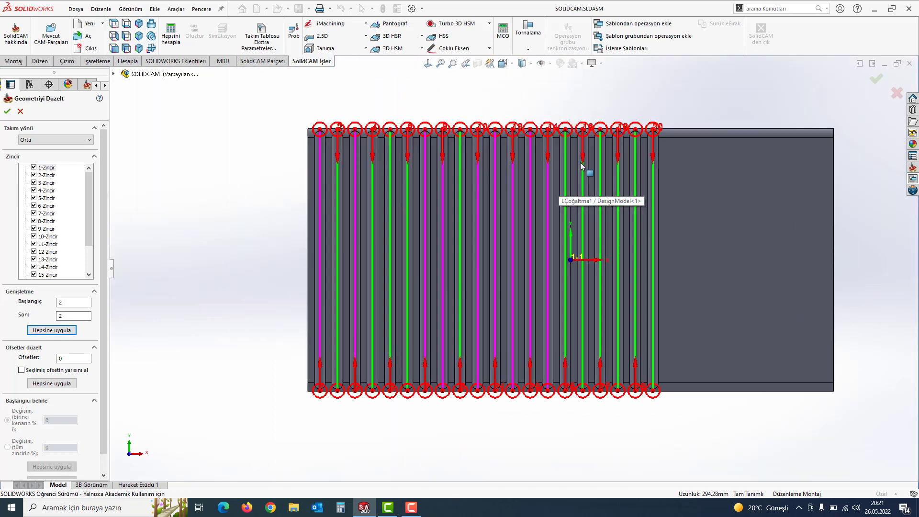
left_click(6, 111)
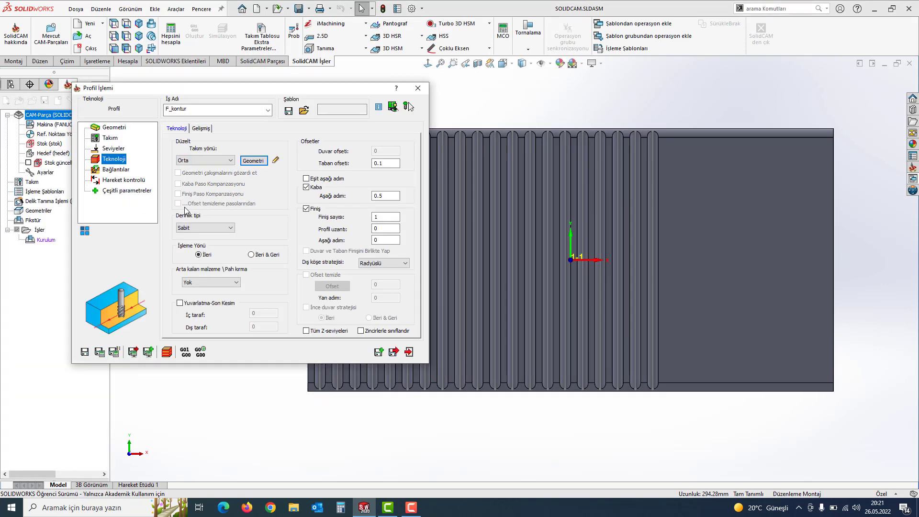
mouse_move(264, 255)
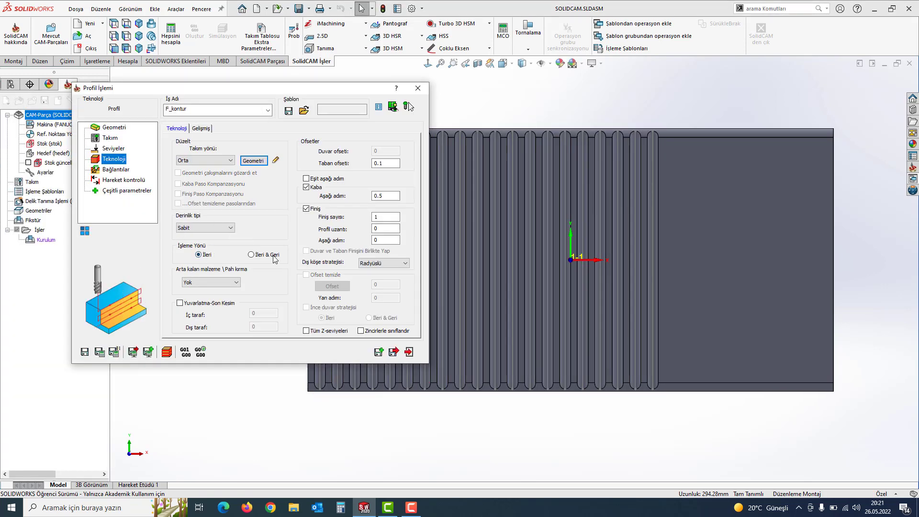
Cut İleri & Geri with approach and retreat set to Yok, then save, calculate and exit.
left_click(252, 254)
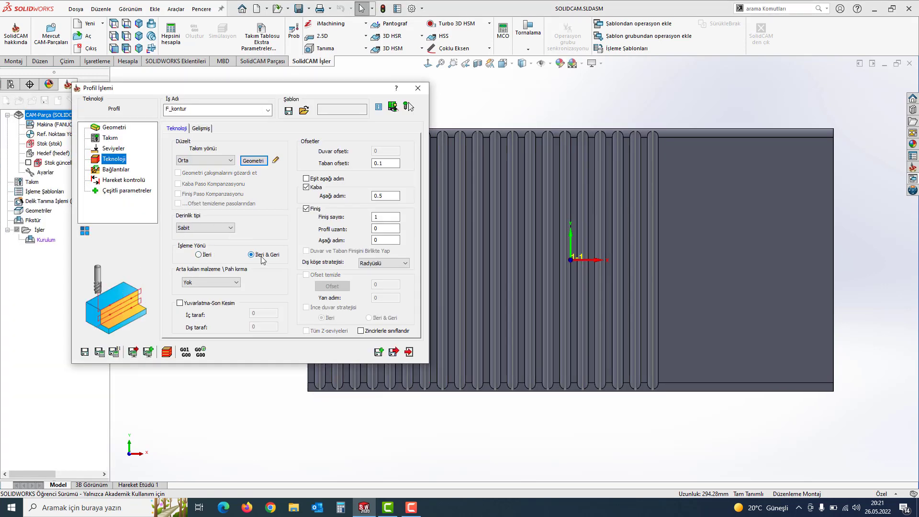
left_click(115, 170)
left_click(220, 207)
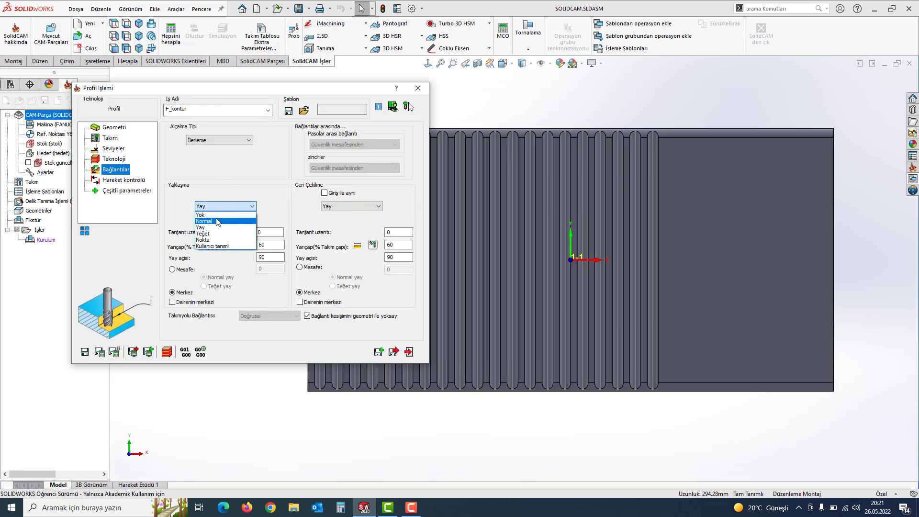
left_click(201, 215)
left_click(352, 207)
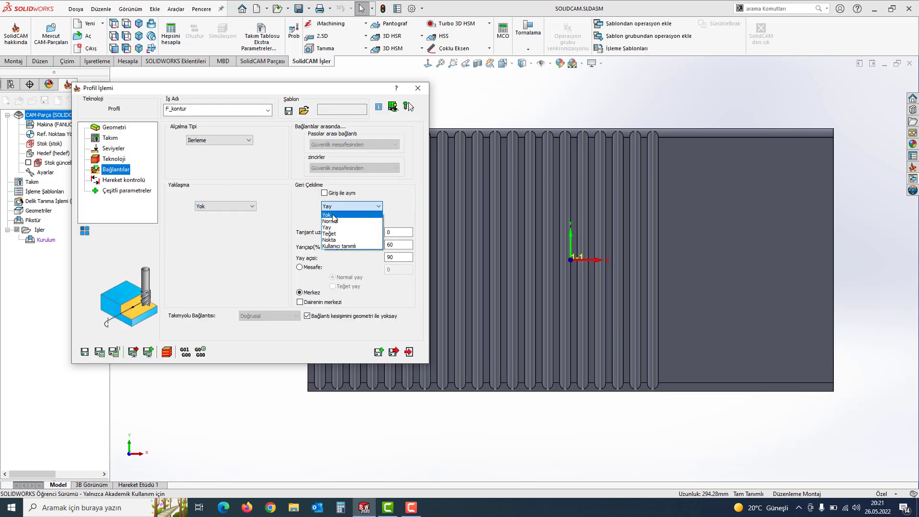
left_click(331, 215)
left_click(99, 353)
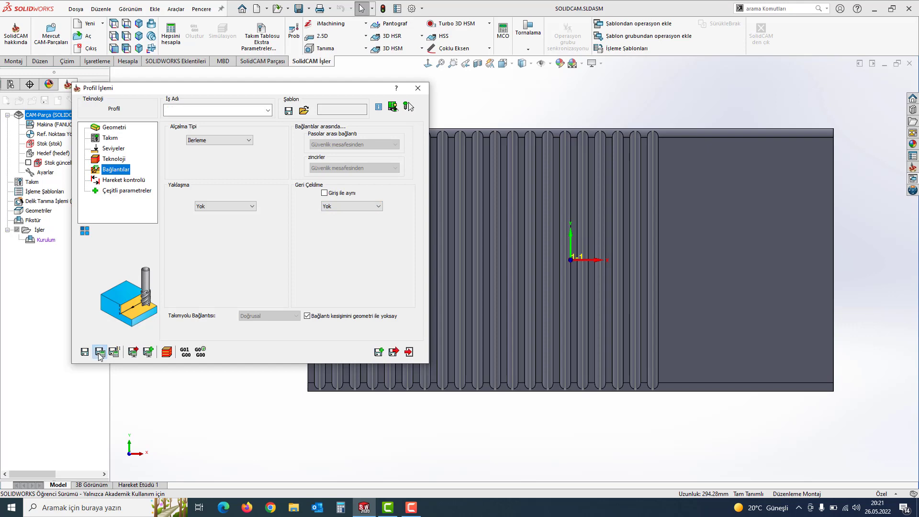
left_click(167, 353)
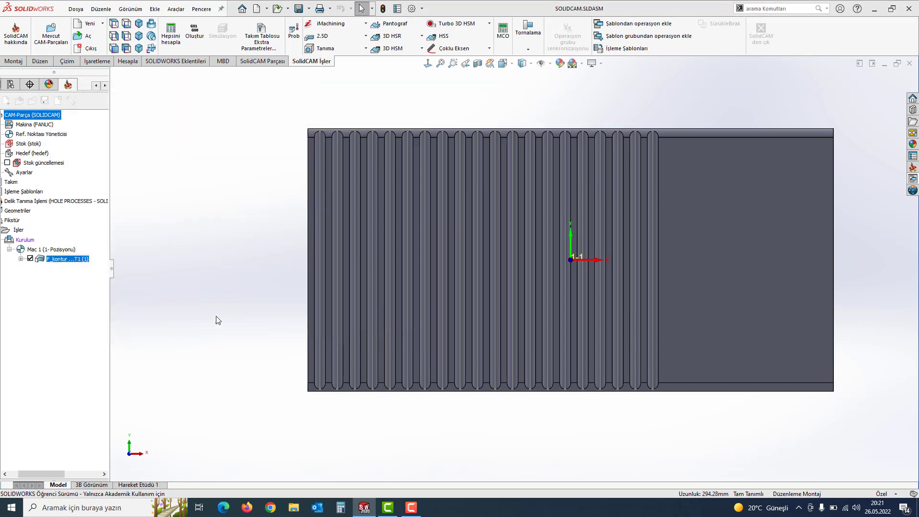
Play the F_kontur toolpath in Host CAD simulation, zoom in to inspect, then switch to Katı Simülasyon.
left_click(188, 448)
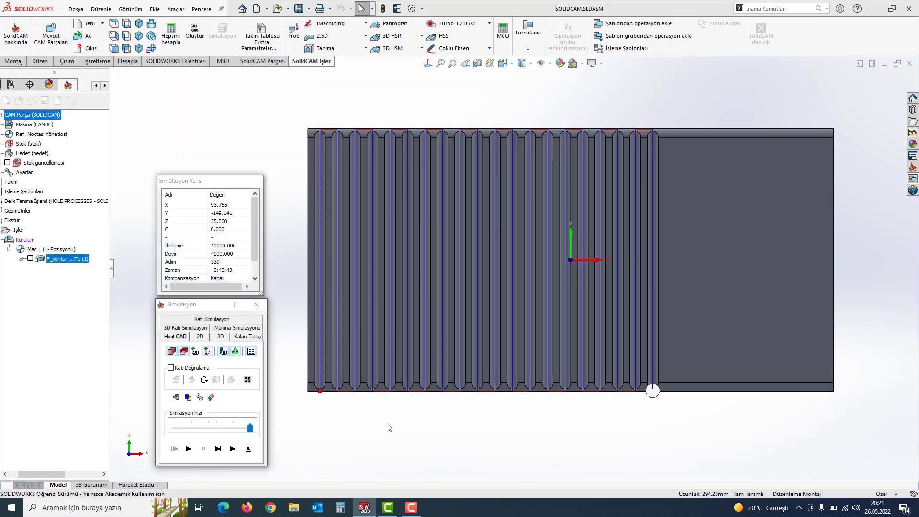
scroll(521, 306, "down", 3)
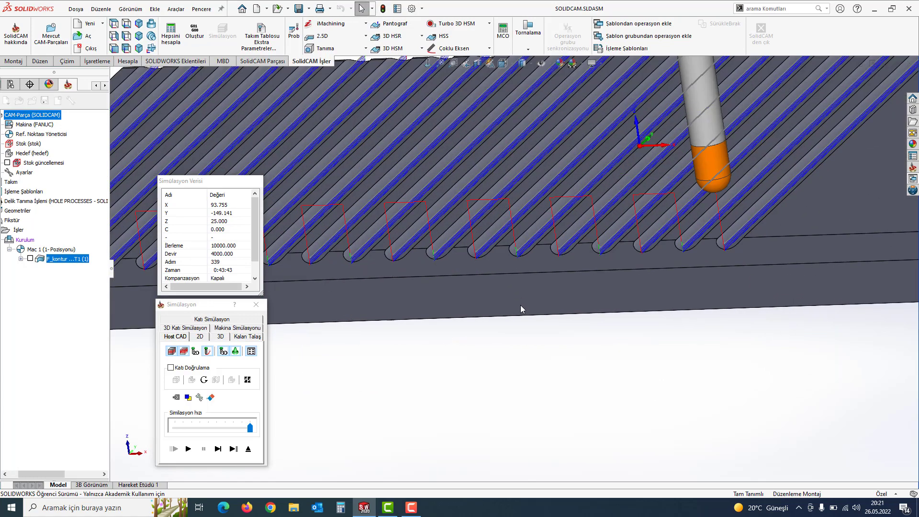
scroll(434, 280, "up", 3)
scroll(334, 240, "down", 3)
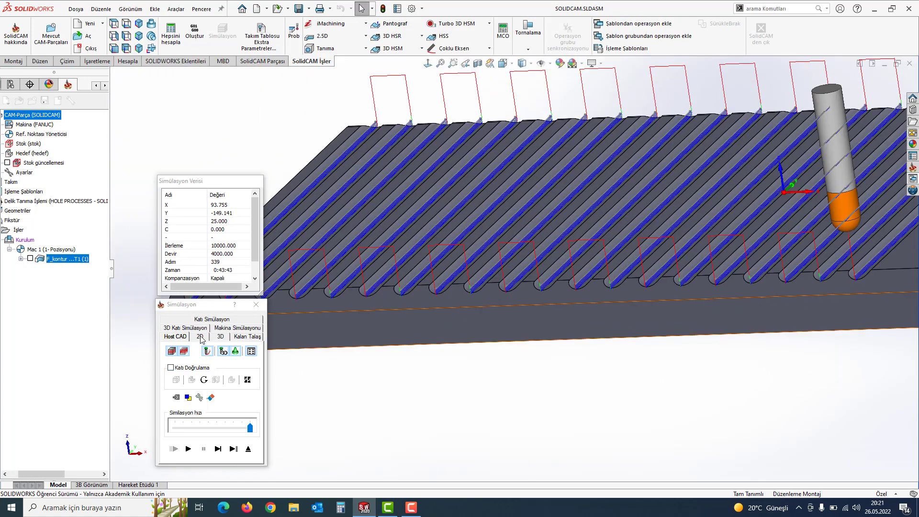
left_click(212, 319)
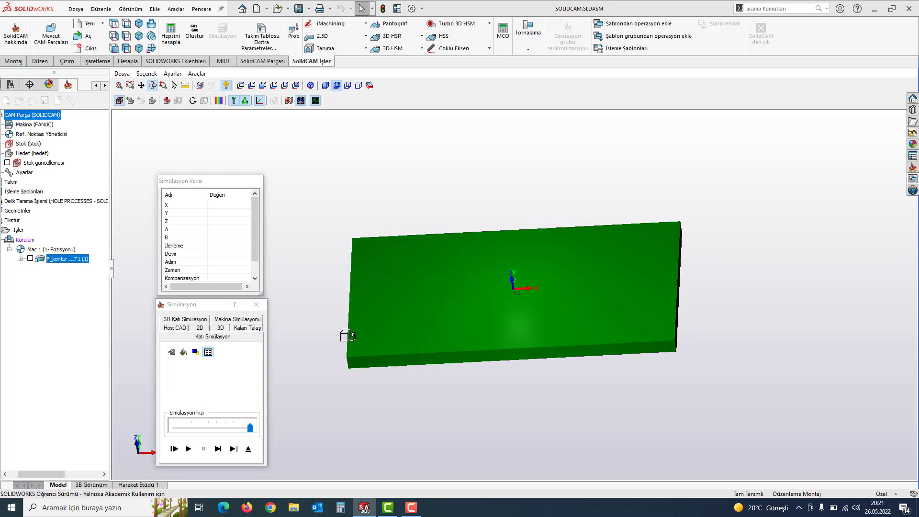
Run the solid simulation, adjusting speed and view, until all 20 grooves are cut; then close it.
left_click_drag(348, 335, 351, 341)
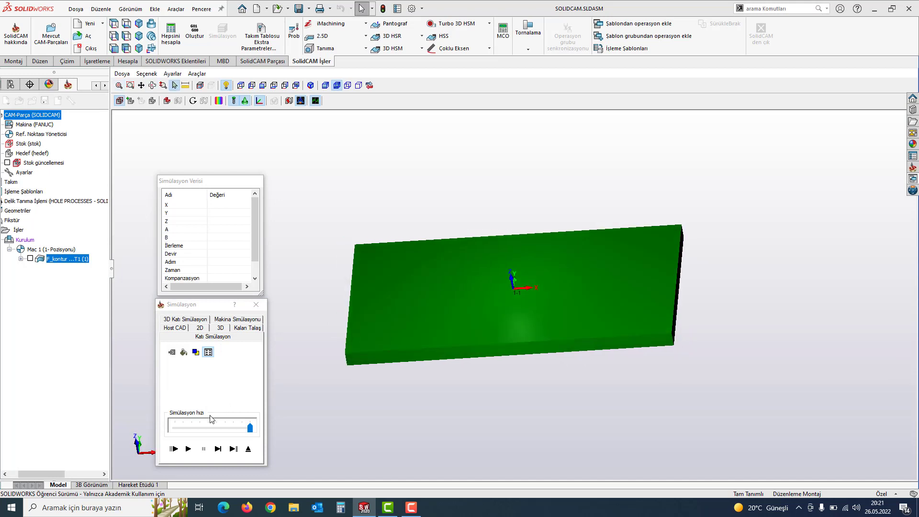
left_click(211, 432)
left_click(188, 449)
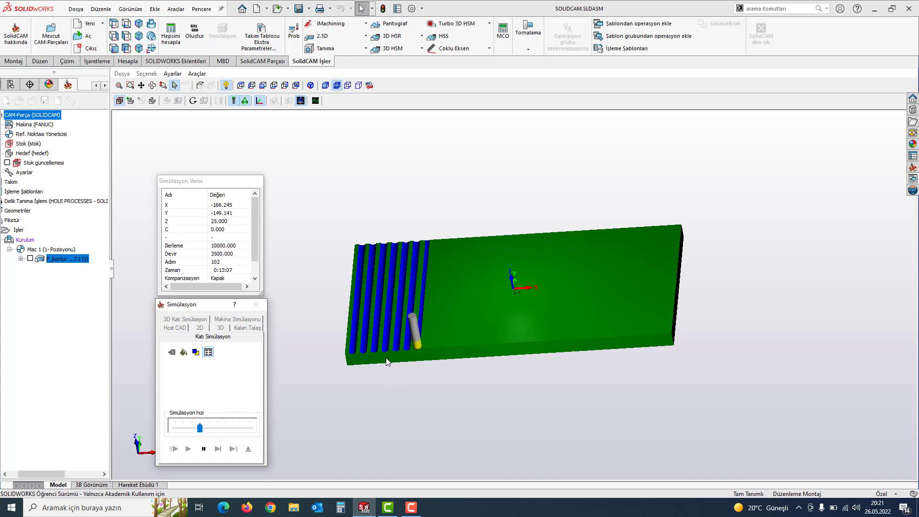
scroll(430, 364, "up", 3)
left_click_drag(430, 364, 390, 378)
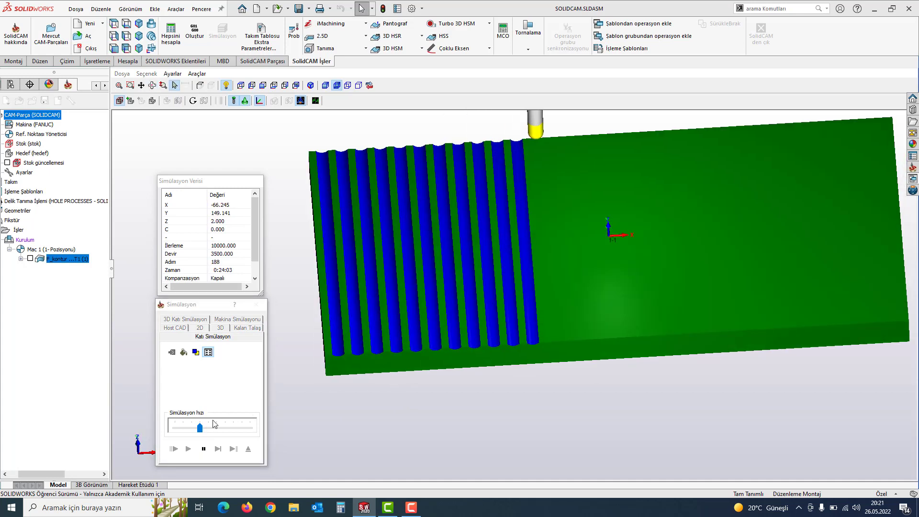
left_click_drag(201, 431, 252, 431)
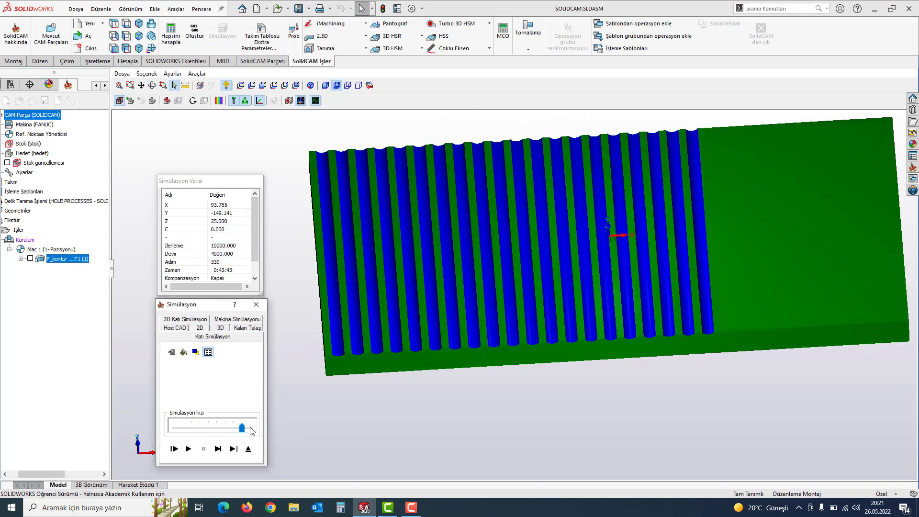
left_click(249, 449)
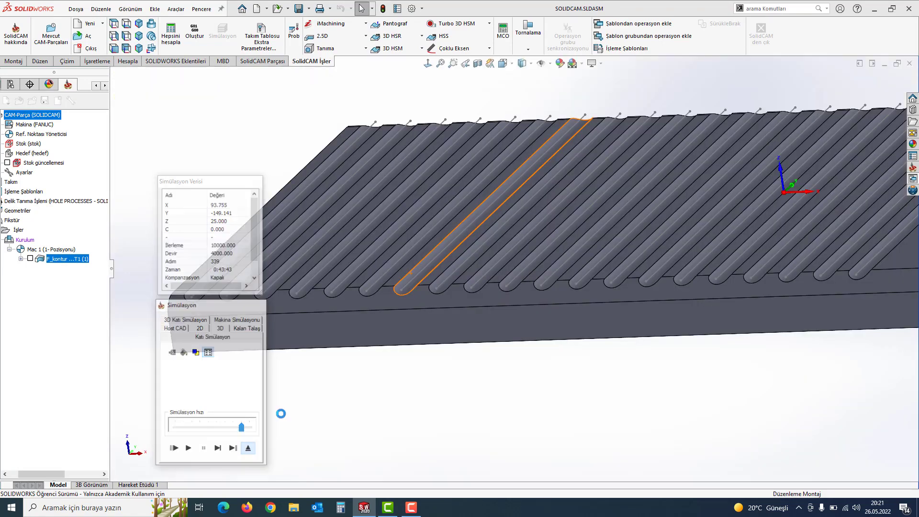
Close the profile operation dialog and tilt the view to show the whole plate with its toolpath.
left_click(403, 347)
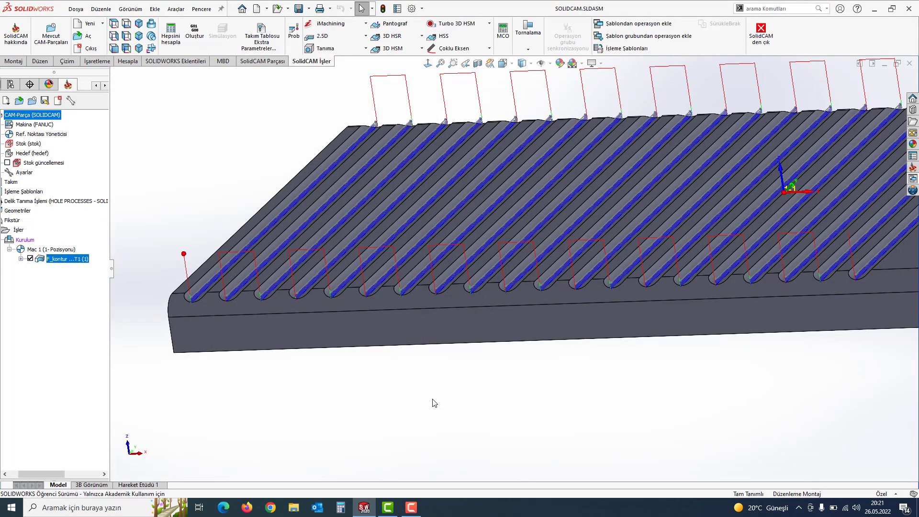
scroll(434, 404, "down", 6)
mouse_move(453, 314)
middle_mouse_down()
mouse_move(460, 353)
mouse_move(282, 225)
middle_mouse_up()
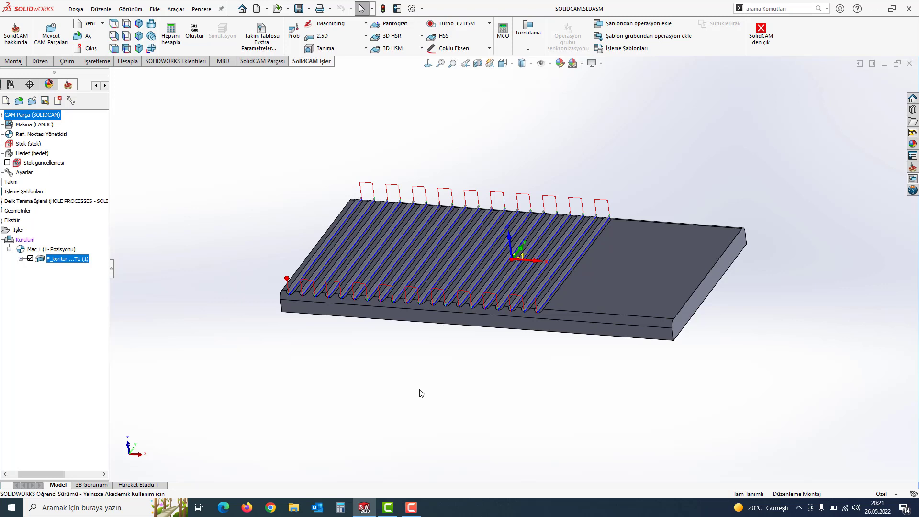
left_click(411, 508)
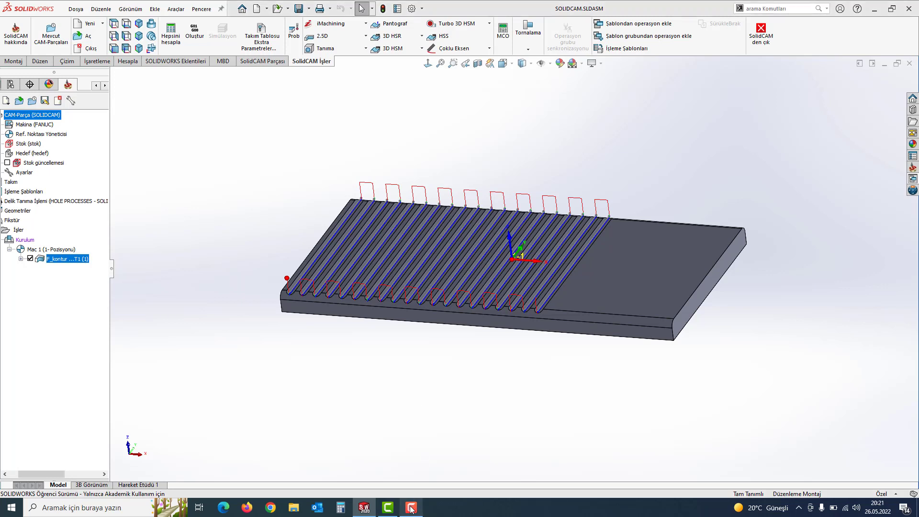